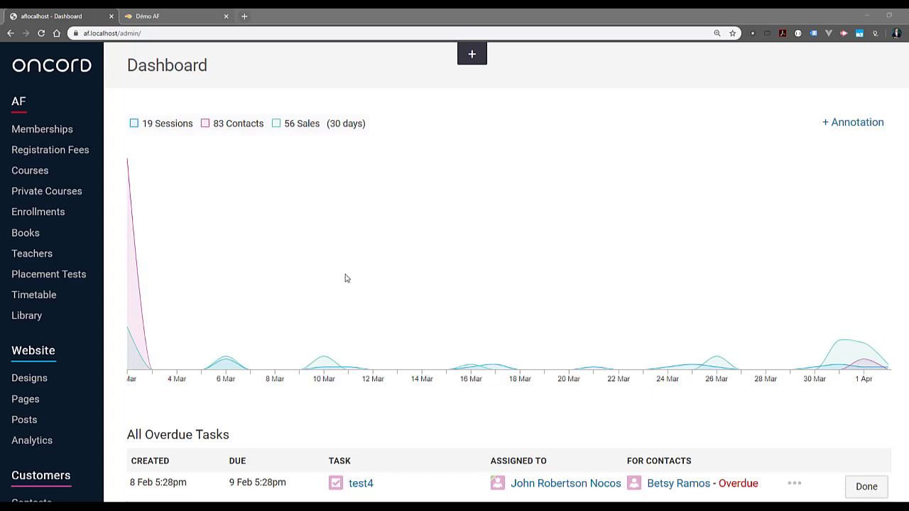
# Open the Apps page in the control panel's settings.
pyautogui.scroll(-10, 63, 219)
pyautogui.scroll(3, 63, 220)
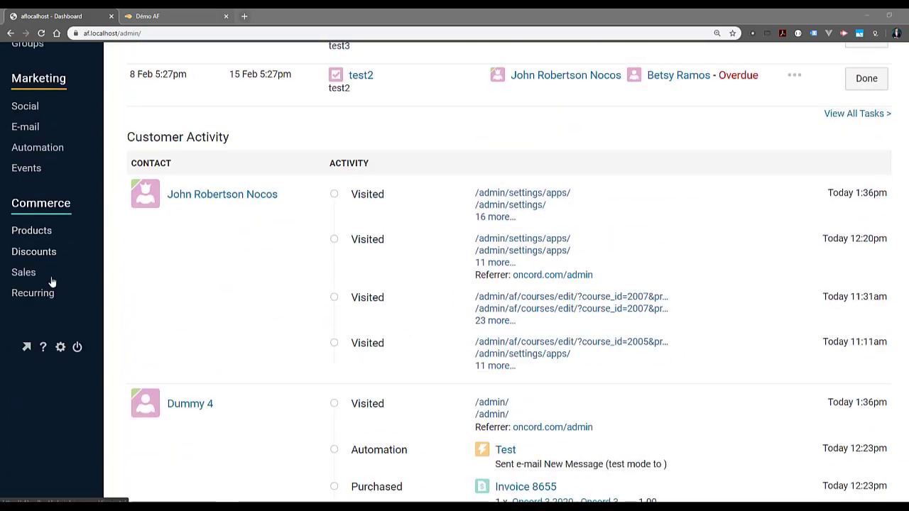
pyautogui.click(61, 348)
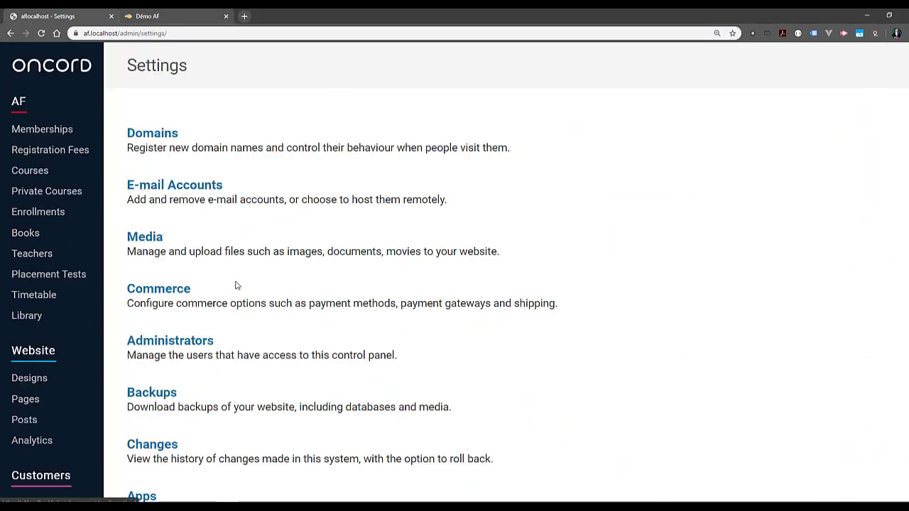
pyautogui.scroll(-3, 213, 280)
pyautogui.click(142, 257)
pyautogui.scroll(-3, 299, 238)
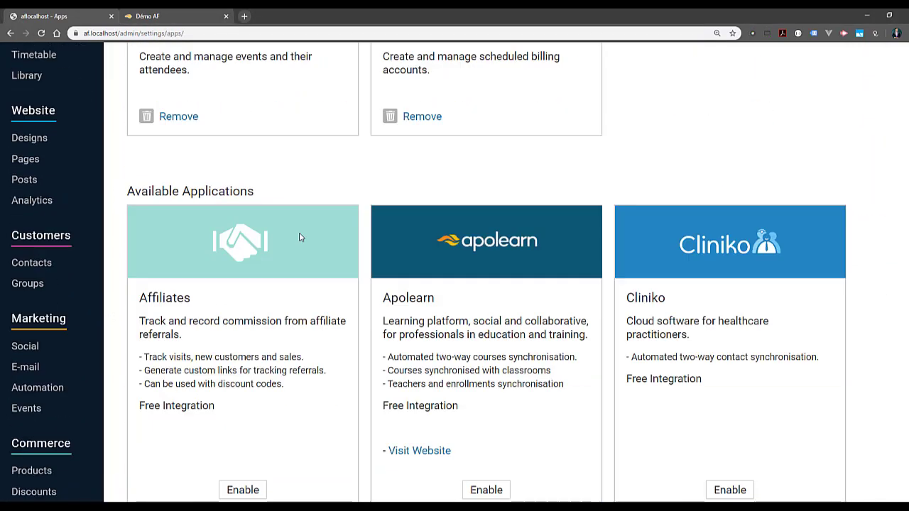
# Choose to enable the Apolearn integration among the available applications, opening its connection form.
pyautogui.moveTo(254, 193); pyautogui.dragTo(127, 192)
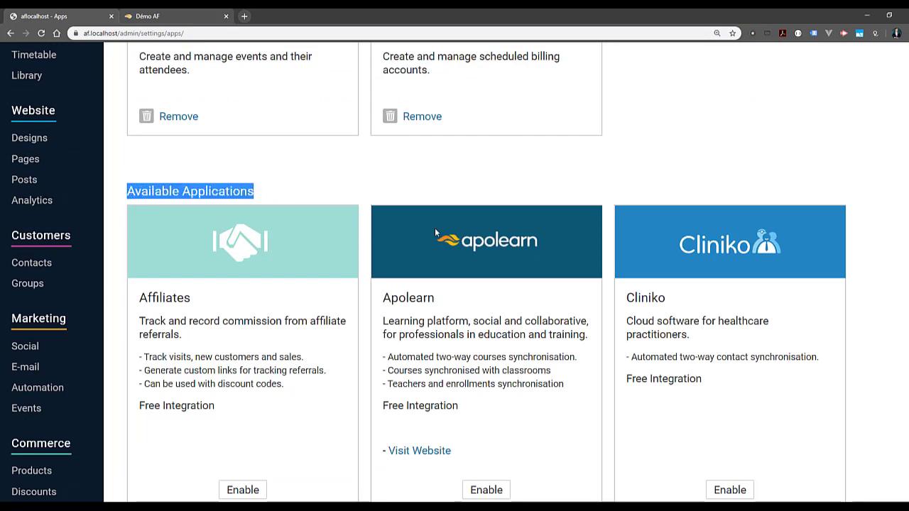
pyautogui.doubleClick(497, 246)
pyautogui.click(497, 245)
pyautogui.scroll(-3, 496, 304)
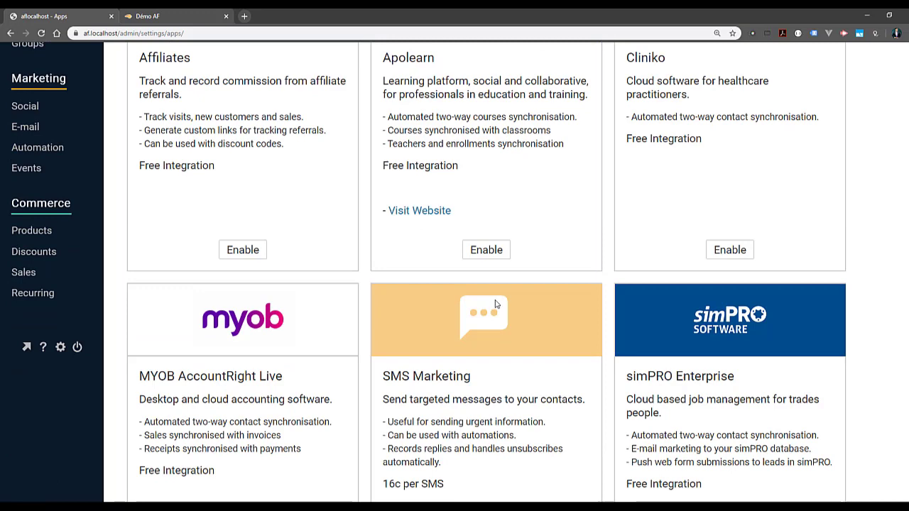
pyautogui.click(500, 253)
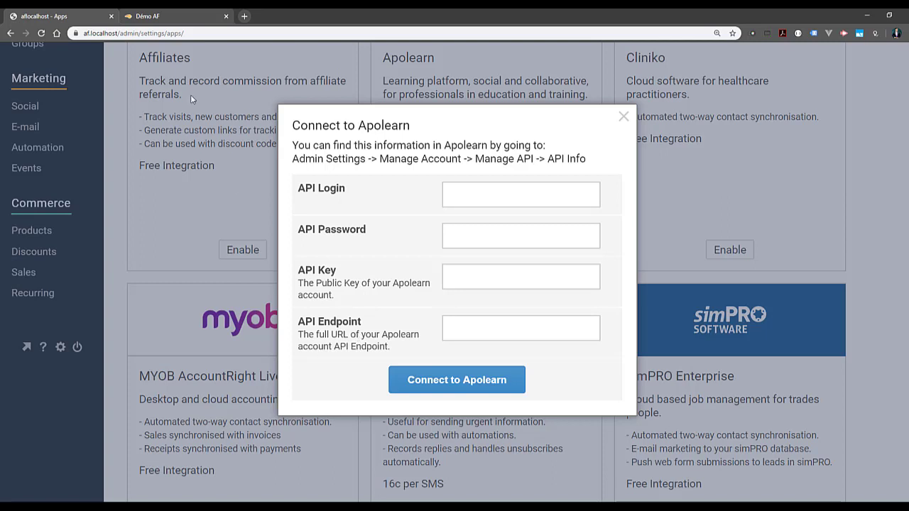
# Switch to the Apolearn site and open the Manage API page of the account's admin settings.
pyautogui.click(191, 23)
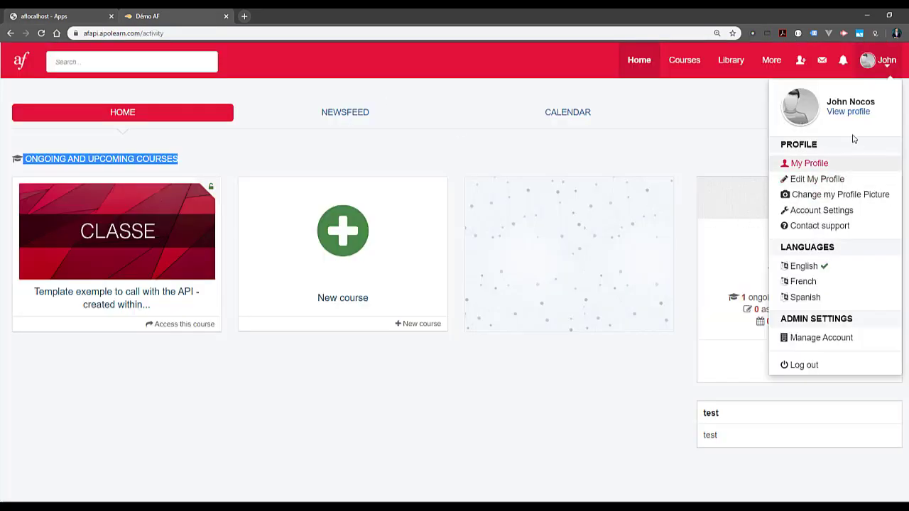
pyautogui.click(871, 79)
pyautogui.click(879, 60)
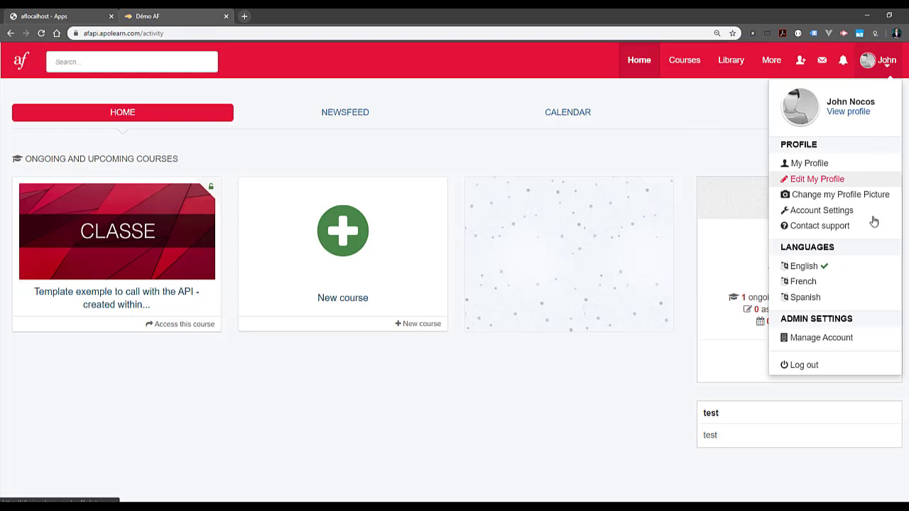
pyautogui.click(826, 328)
pyautogui.click(879, 59)
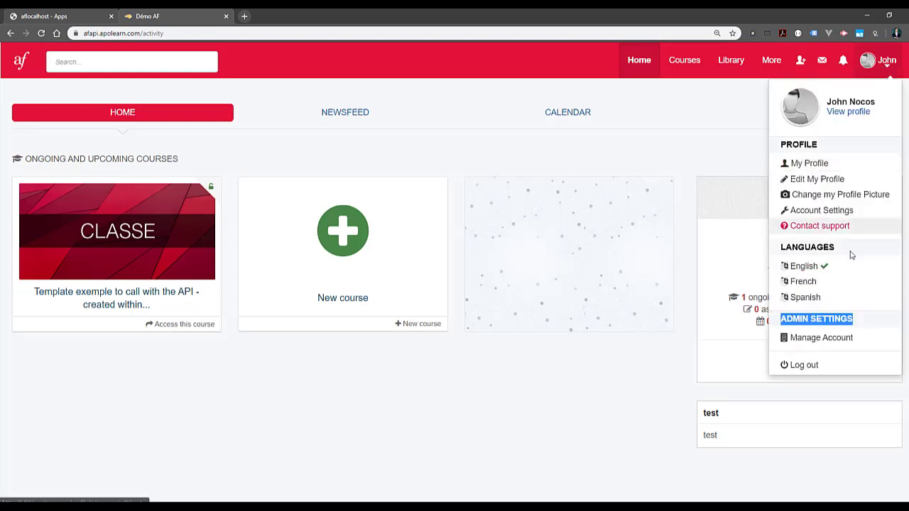
pyautogui.click(830, 338)
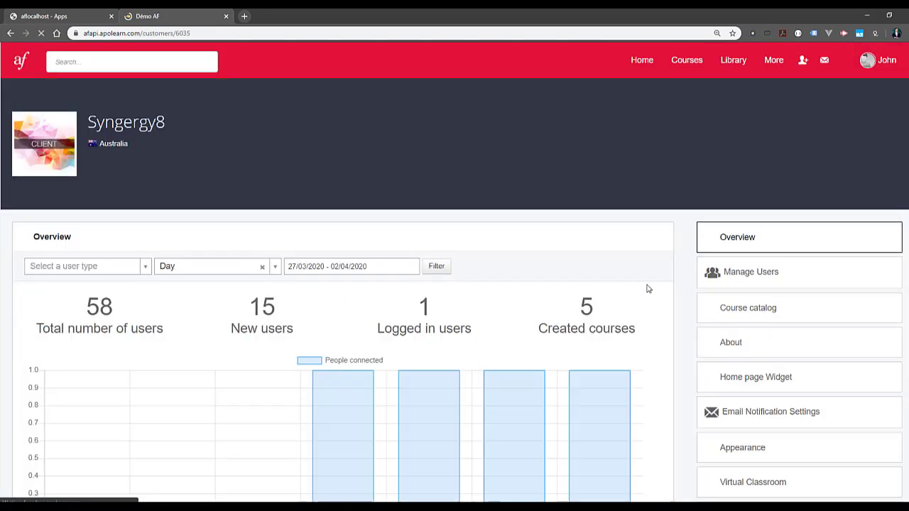
pyautogui.scroll(-3, 781, 270)
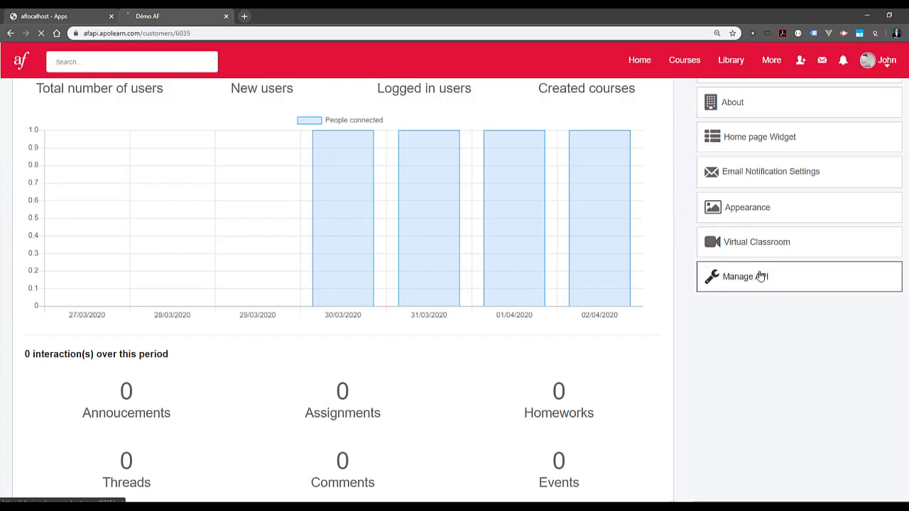
pyautogui.click(761, 277)
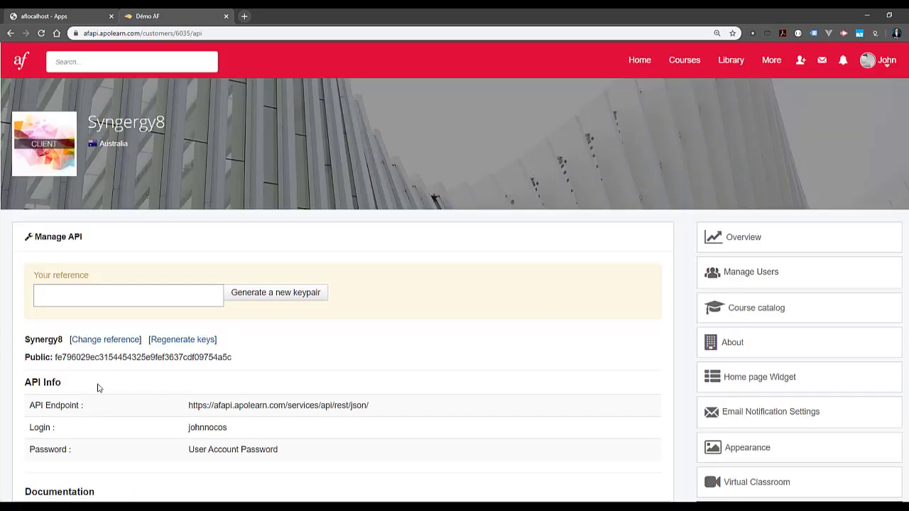
pyautogui.moveTo(67, 383); pyautogui.dragTo(26, 383)
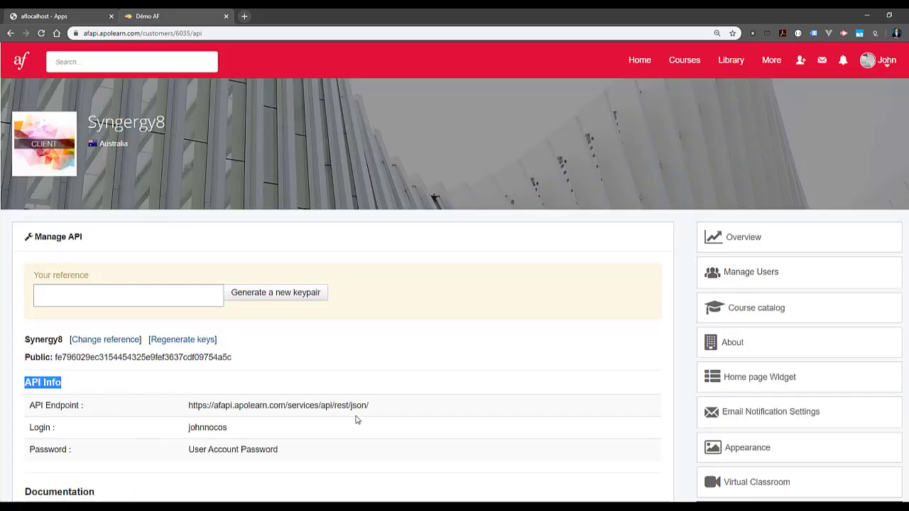
pyautogui.moveTo(376, 409); pyautogui.dragTo(191, 416)
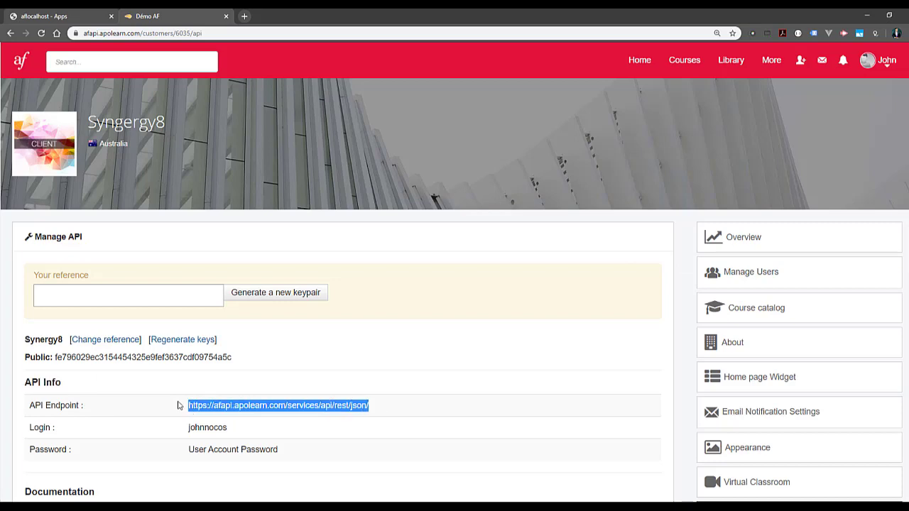
pyautogui.rightClick(216, 399)
pyautogui.click(237, 409)
pyautogui.hotkey('ctrl', 'Tab')
pyautogui.rightClick(472, 335)
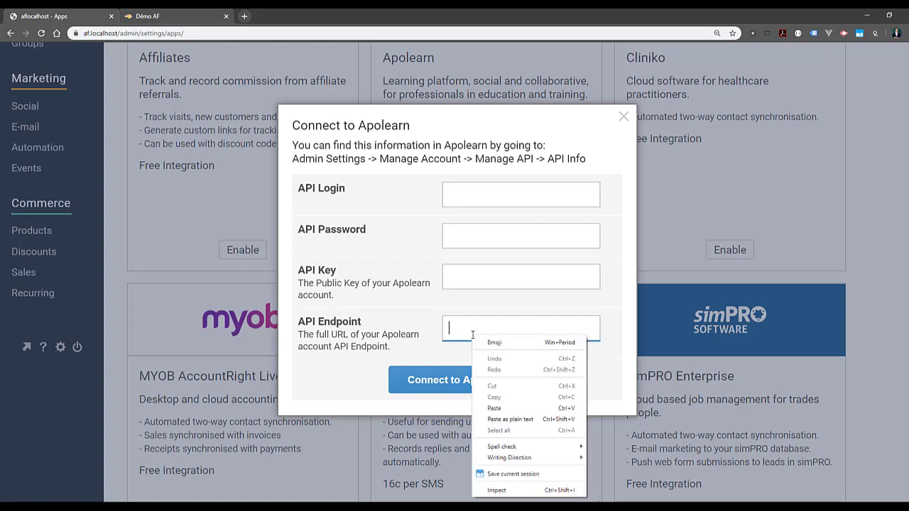
pyautogui.click(495, 409)
# Copy the account login from Apolearn's API Info into the API Login field and enter the account password as the API Password.
pyautogui.hotkey('ctrl', 'Tab')
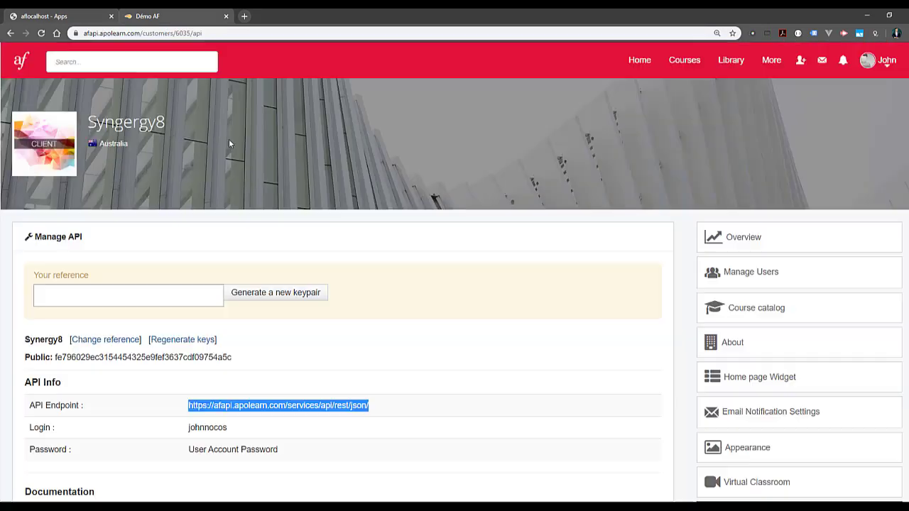
pyautogui.moveTo(235, 426); pyautogui.dragTo(203, 426)
pyautogui.doubleClick(207, 426)
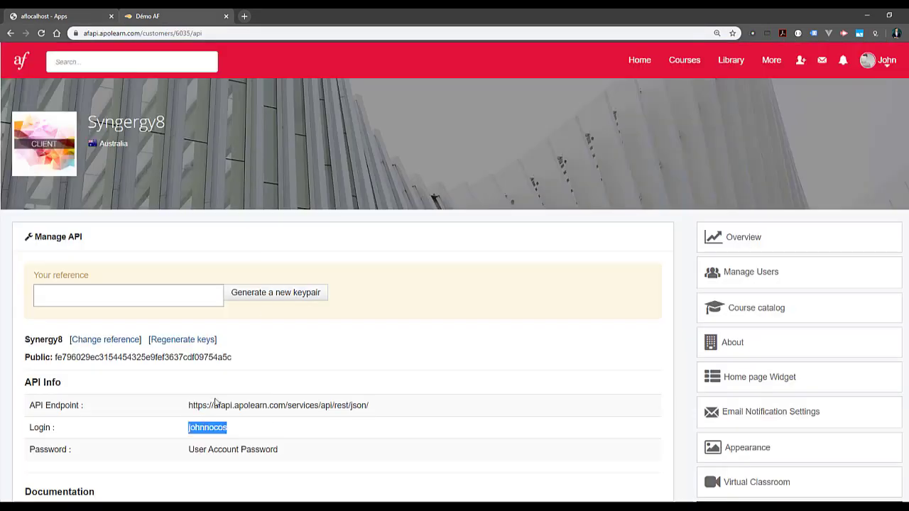
pyautogui.rightClick(213, 426)
pyautogui.click(241, 431)
pyautogui.hotkey('ctrl', 'Tab')
pyautogui.rightClick(480, 197)
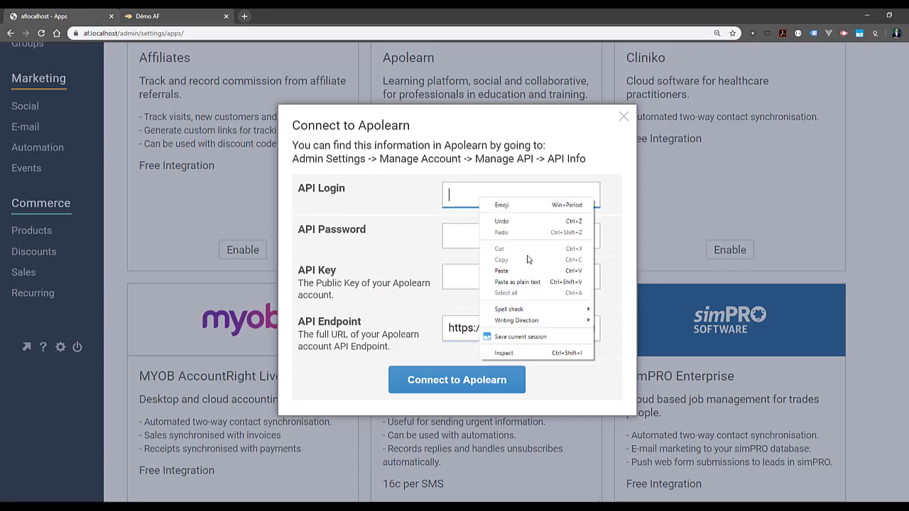
pyautogui.click(523, 273)
pyautogui.click(497, 245)
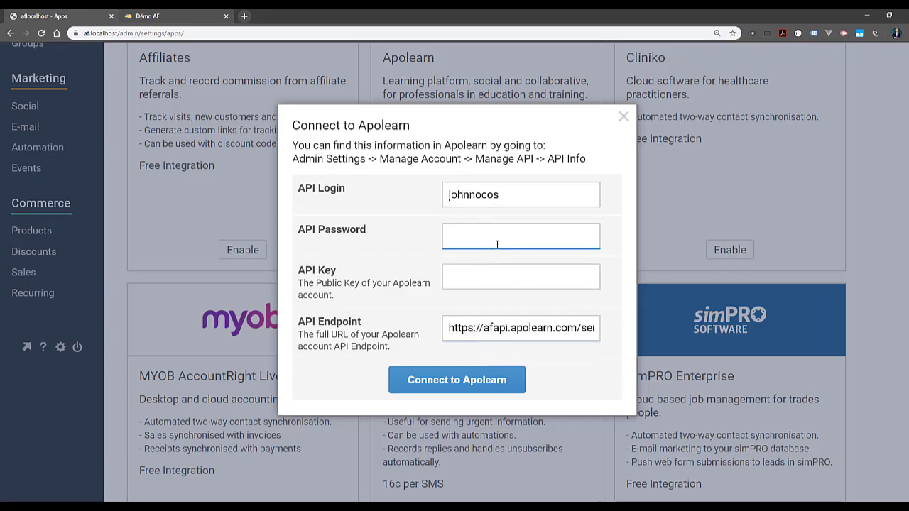
pyautogui.write('•••••••')
# Copy the public key from Apolearn's Manage API page into the API Key field and connect to Apolearn.
pyautogui.hotkey('ctrl', 'Tab')
pyautogui.hotkey('ctrl', 'Tab')
pyautogui.hotkey('ctrl', 'Tab')
pyautogui.doubleClick(40, 355)
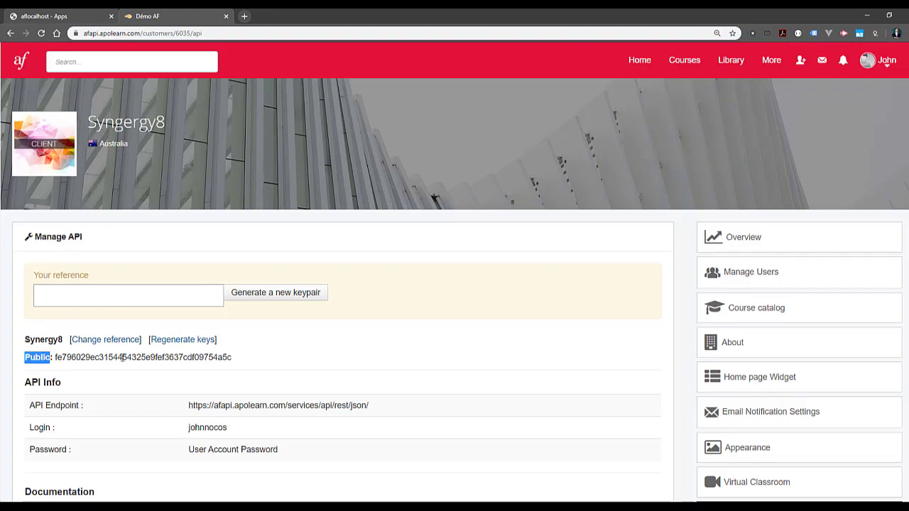
pyautogui.click(238, 359)
pyautogui.doubleClick(200, 355)
pyautogui.click(85, 19)
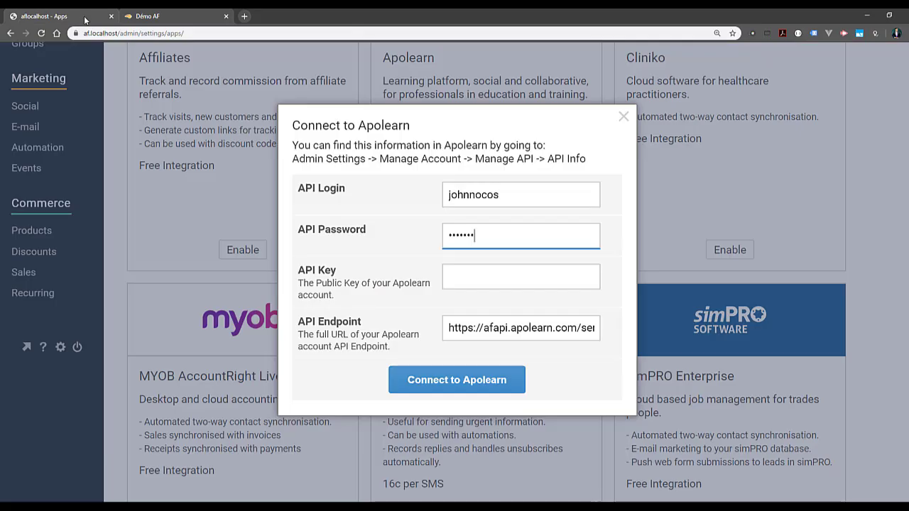
pyautogui.click(490, 283)
pyautogui.hotkey('ctrl', 'v')
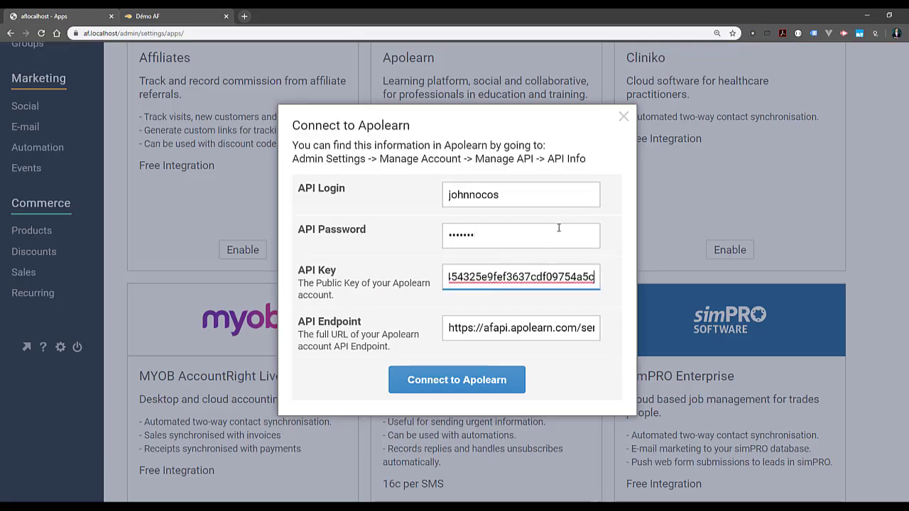
pyautogui.click(484, 394)
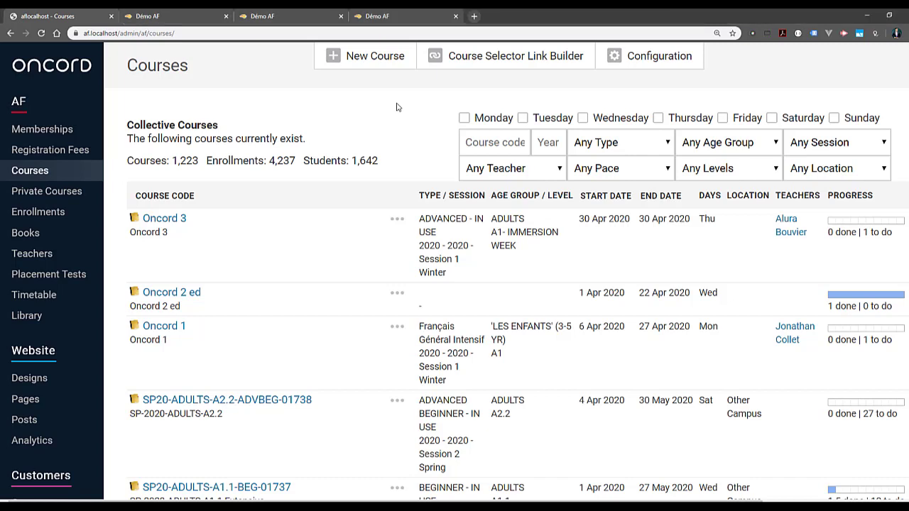
# Create a new course in Oncord with Oncord 5 as both its title and its course code.
pyautogui.click(372, 69)
pyautogui.click(473, 178)
pyautogui.write('Oncord 54')
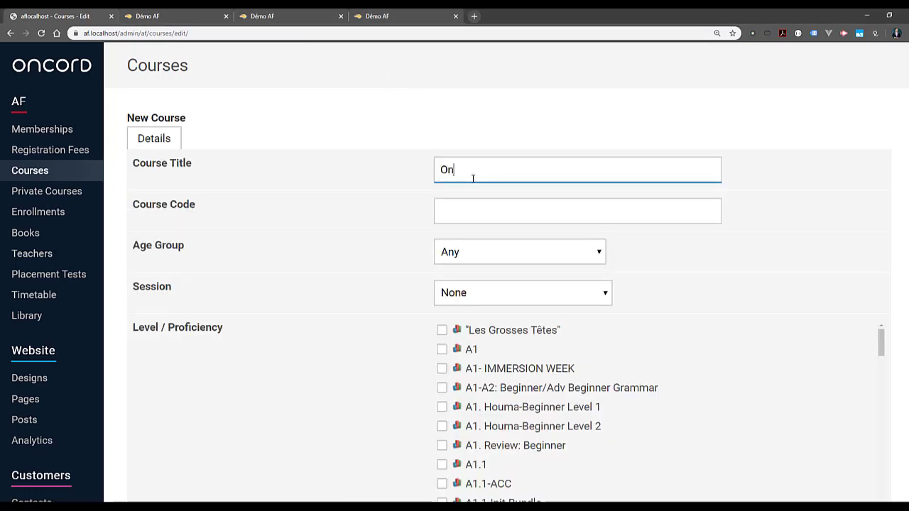
pyautogui.press('Tab')
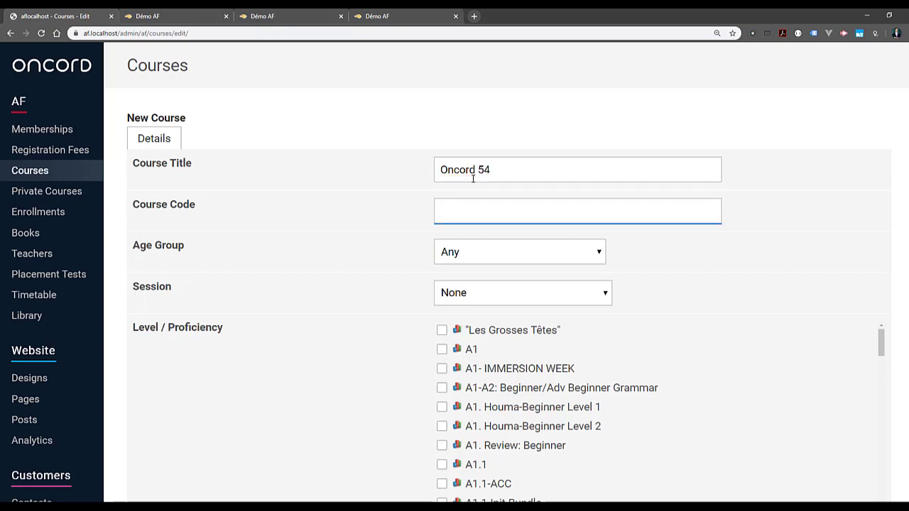
pyautogui.hotkey('shift', 'Tab')
pyautogui.press('BackSpace')
pyautogui.press('Tab')
pyautogui.write('Oncord 5')
# Set the age group to 'LES ENFANTS' (3-5 YR), the session to 2020 - 2020 - Session 1 Winter and the level to A1.
pyautogui.press('Tab')
pyautogui.press('Down')
pyautogui.press('Tab')
pyautogui.press('Down')
pyautogui.scroll(-5, 473, 178)
pyautogui.scroll(4, 500, 234)
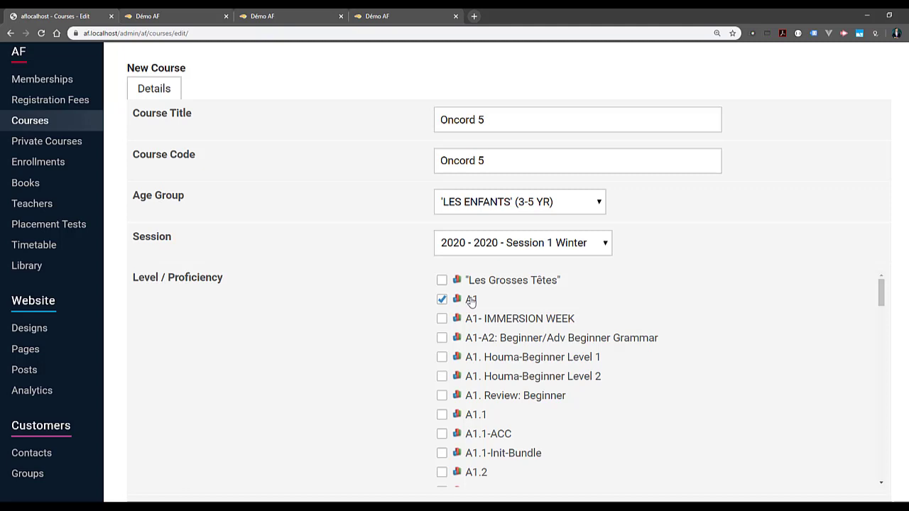
pyautogui.scroll(-4, 471, 302)
pyautogui.scroll(2, 454, 309)
pyautogui.scroll(-2, 497, 327)
pyautogui.scroll(4, 497, 327)
# Compare the course's A1 level with the Levels list in the Apolearn course catalog.
pyautogui.moveTo(482, 304); pyautogui.dragTo(465, 306)
pyautogui.click(266, 23)
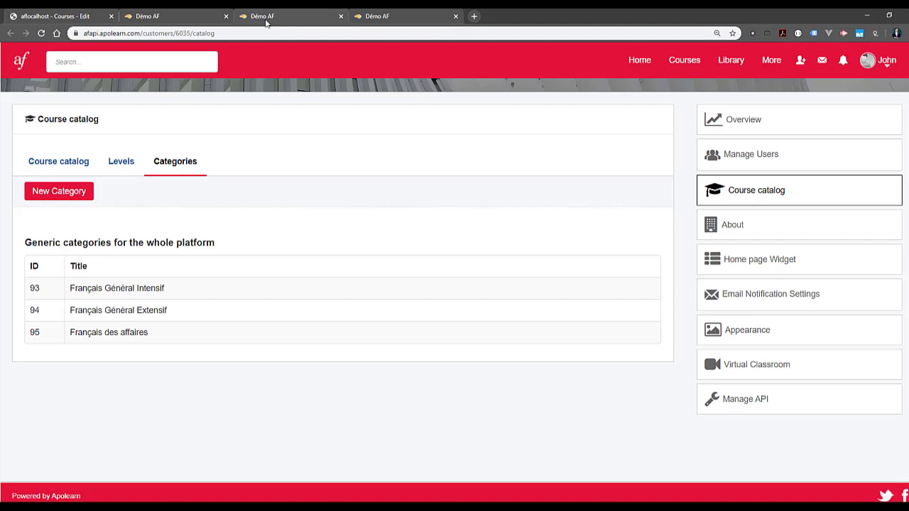
pyautogui.click(122, 165)
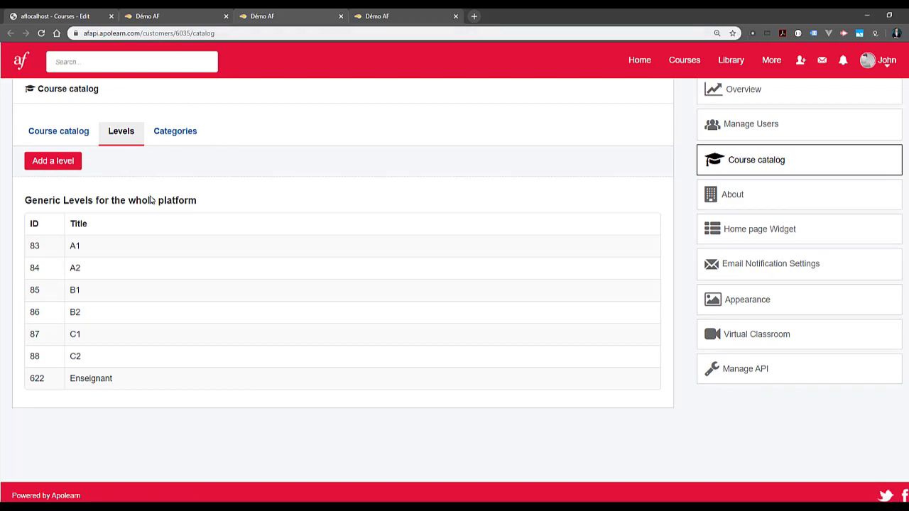
pyautogui.click(83, 250)
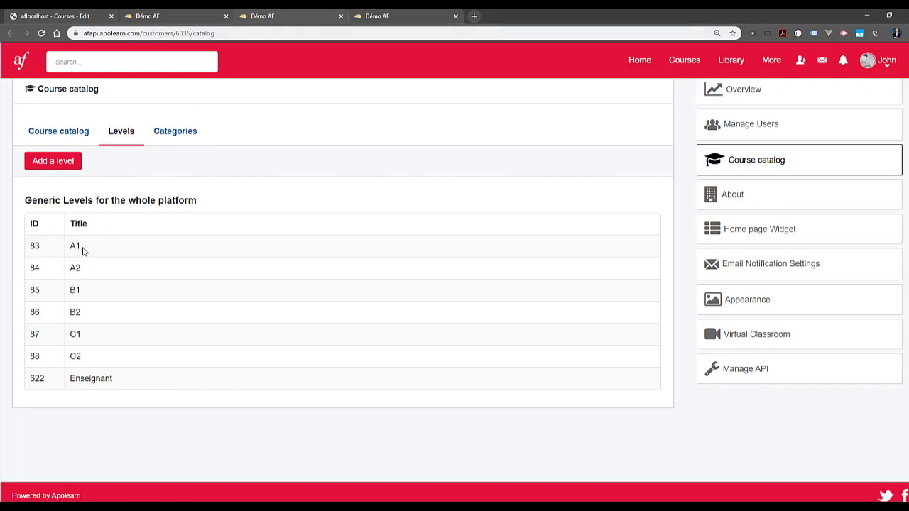
pyautogui.moveTo(83, 250); pyautogui.dragTo(70, 246)
# Return to the new course in Oncord and set its type to Français Général Intensif.
pyautogui.click(79, 23)
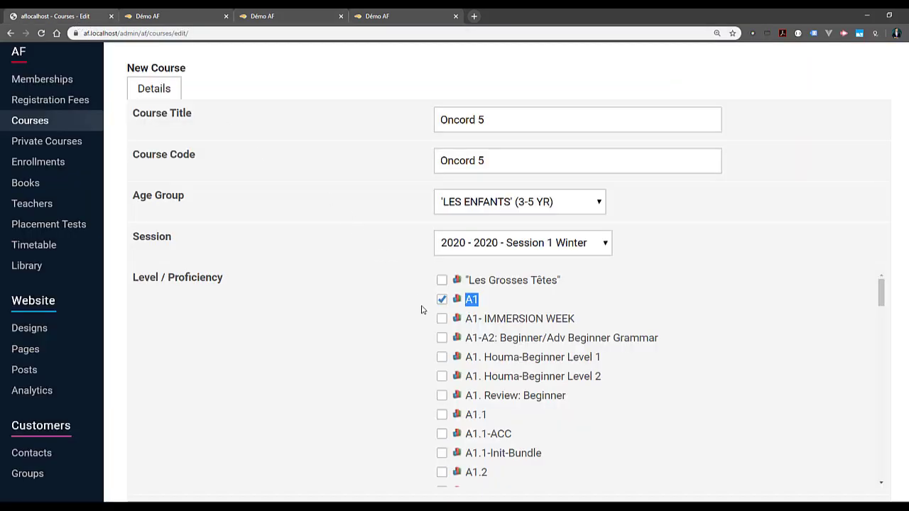
pyautogui.scroll(-3, 397, 280)
pyautogui.click(468, 282)
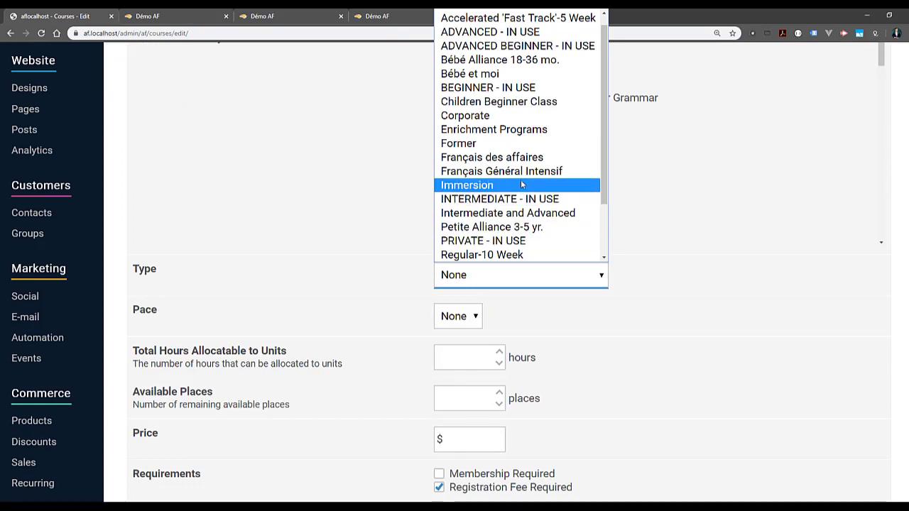
pyautogui.click(553, 171)
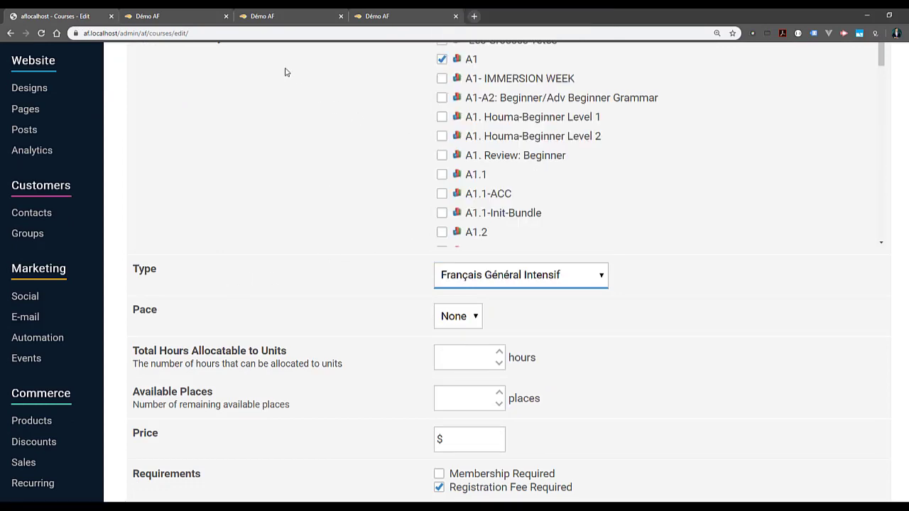
# Check the Français Général Intensif type against the category list in the Apolearn course catalog.
pyautogui.click(204, 19)
pyautogui.click(313, 15)
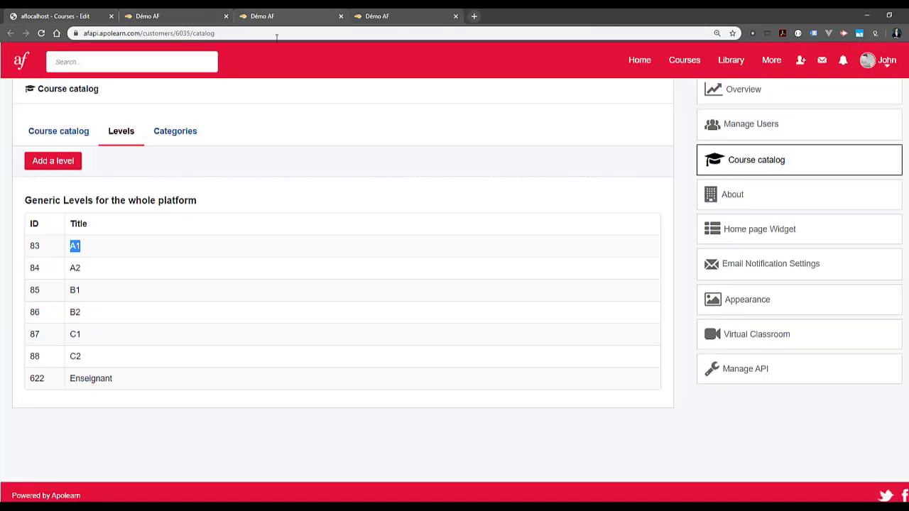
pyautogui.click(176, 135)
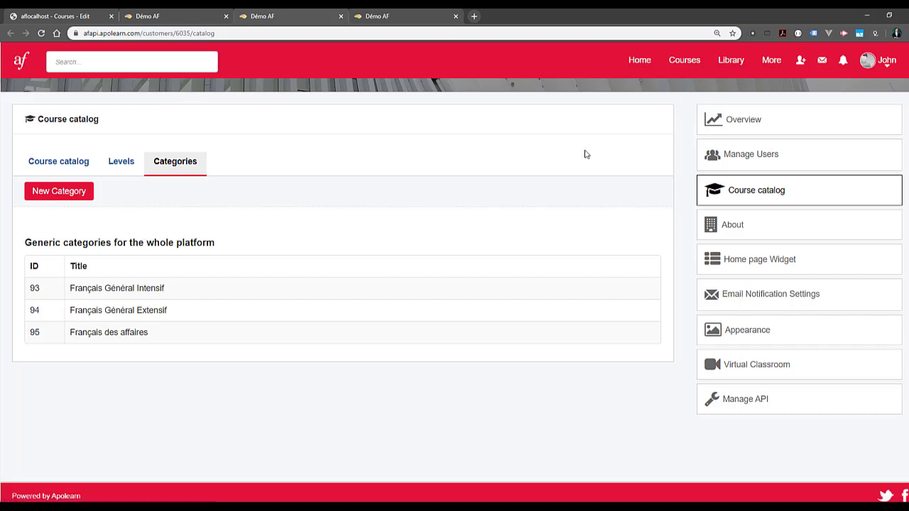
pyautogui.moveTo(180, 295); pyautogui.dragTo(69, 296)
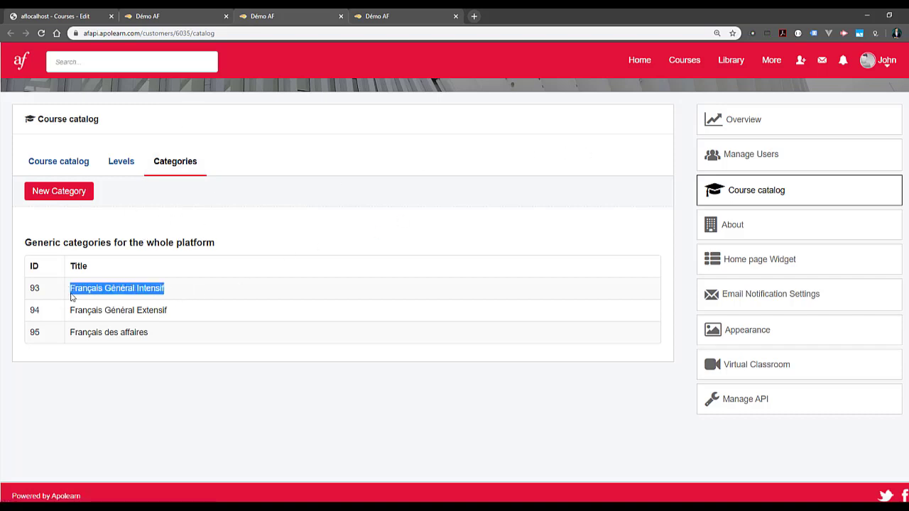
# Return to the new course in Oncord and remove its Registration Fee requirement.
pyautogui.click(83, 20)
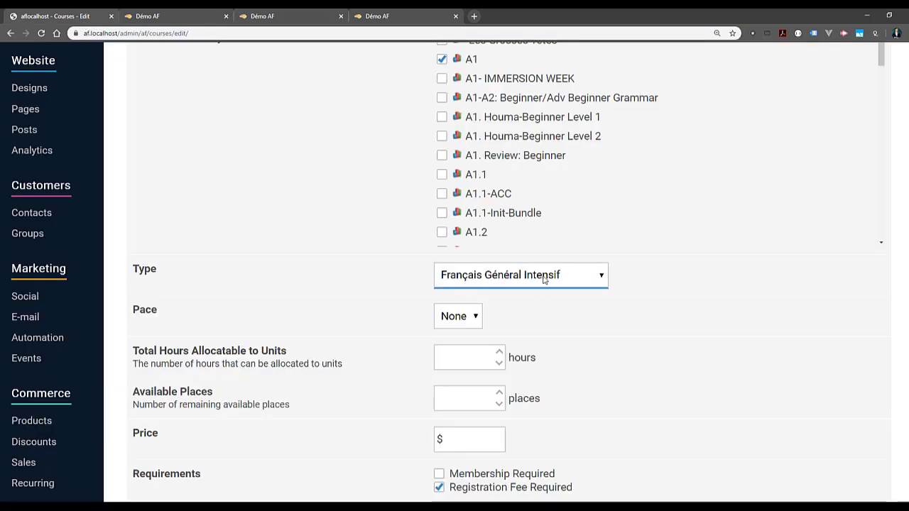
pyautogui.scroll(-3, 479, 330)
pyautogui.click(479, 264)
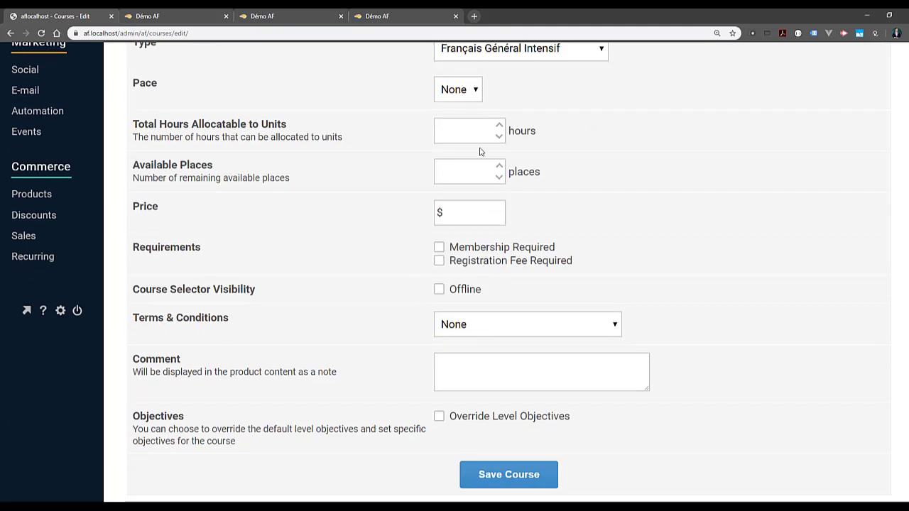
# Set the total allocatable hours, available places and price to 10 each, and save the course.
pyautogui.click(478, 142)
pyautogui.write('10')
pyautogui.press('Tab')
pyautogui.write('10')
pyautogui.press('Tab')
pyautogui.write('10')
pyautogui.click(533, 475)
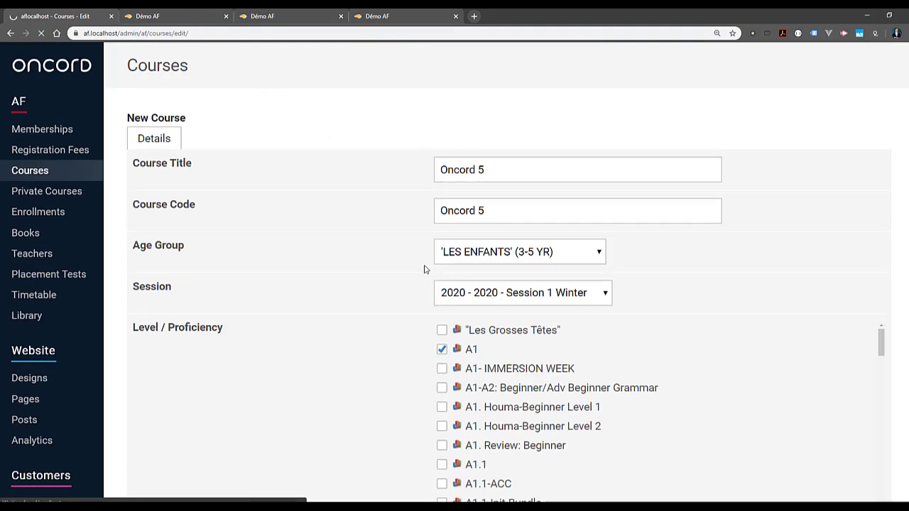
# Refresh Apolearn's course list and open the Oncord 5 course in a separate tab.
pyautogui.click(179, 19)
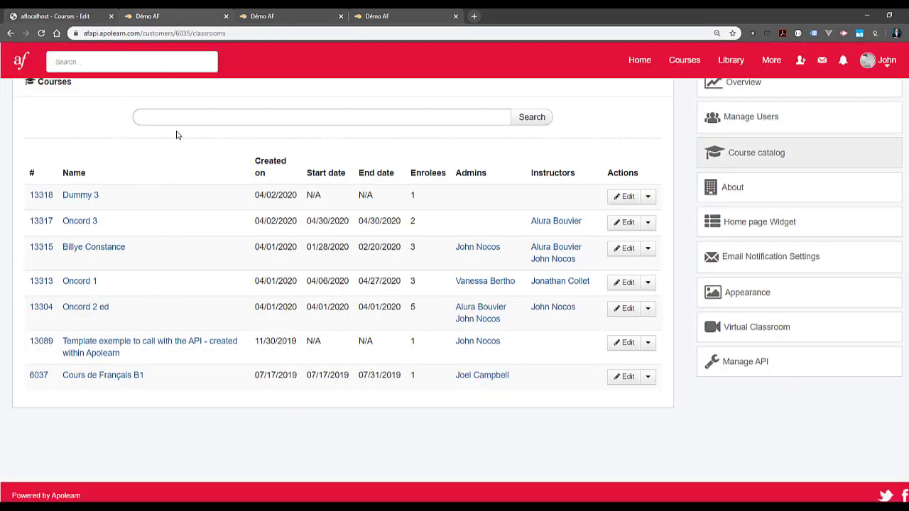
pyautogui.press('F5')
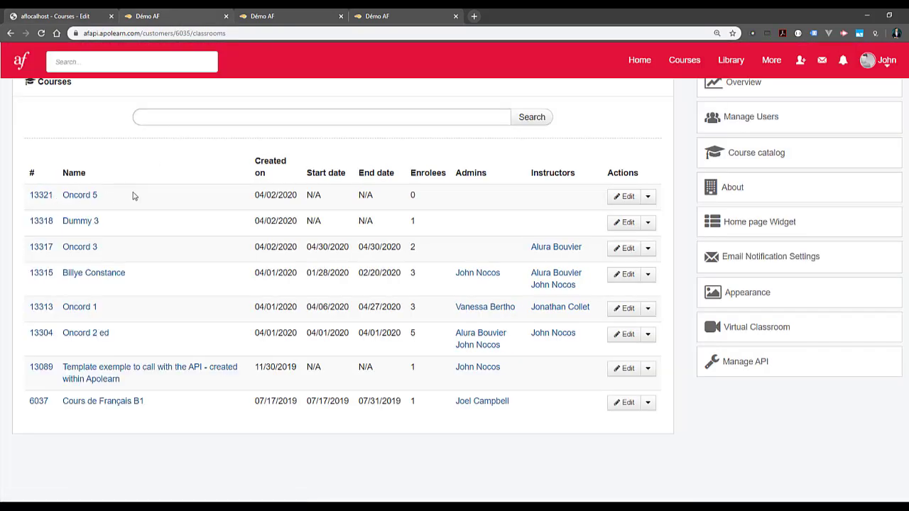
pyautogui.moveTo(100, 195); pyautogui.dragTo(27, 197)
pyautogui.click(107, 196)
pyautogui.keyDown('ctrl'); pyautogui.click(80, 196); pyautogui.keyUp('ctrl')
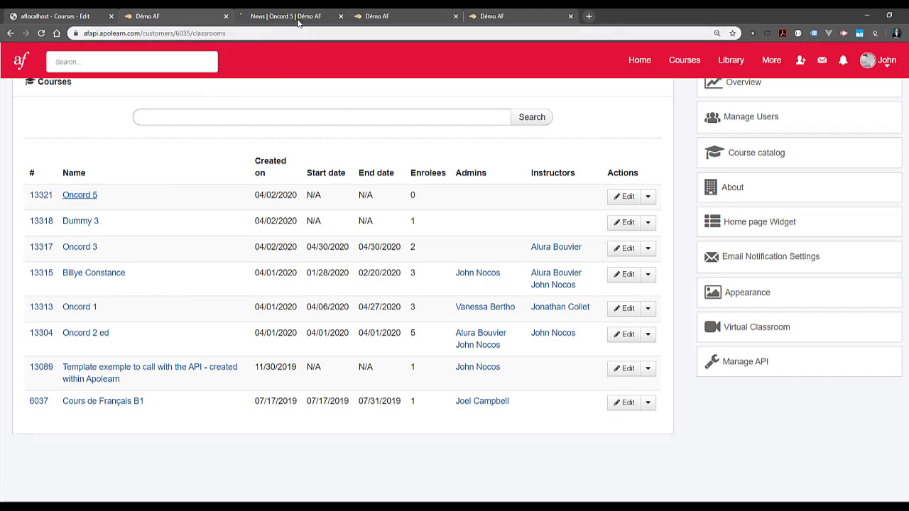
pyautogui.click(287, 15)
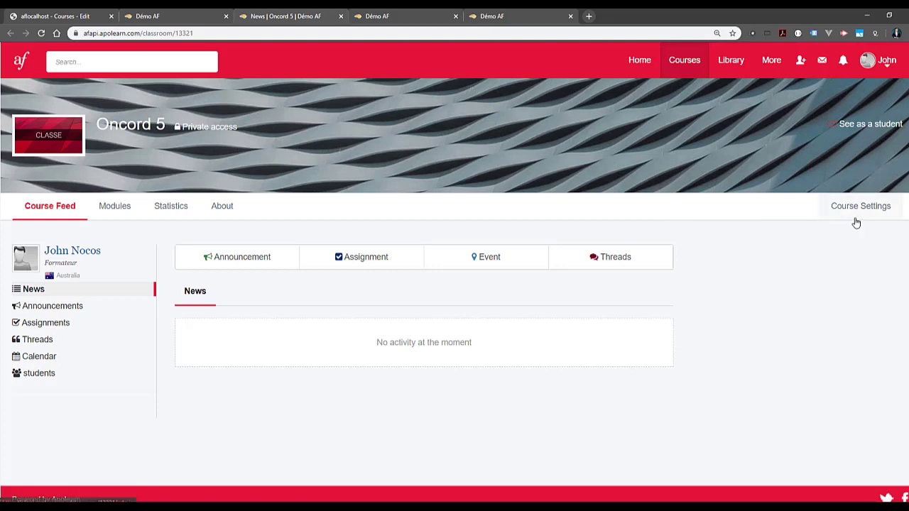
# Open Oncord 5's course settings in Apolearn and check its name, category and level.
pyautogui.click(854, 220)
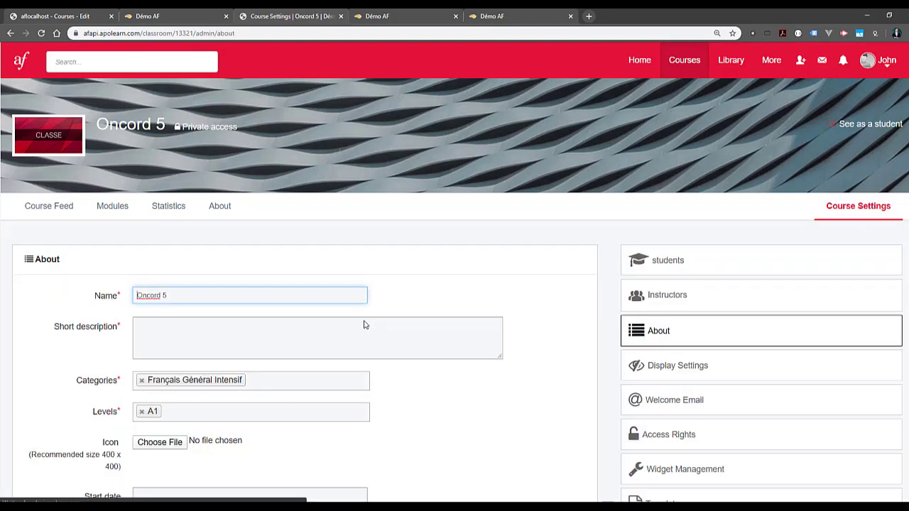
pyautogui.scroll(-3, 383, 209)
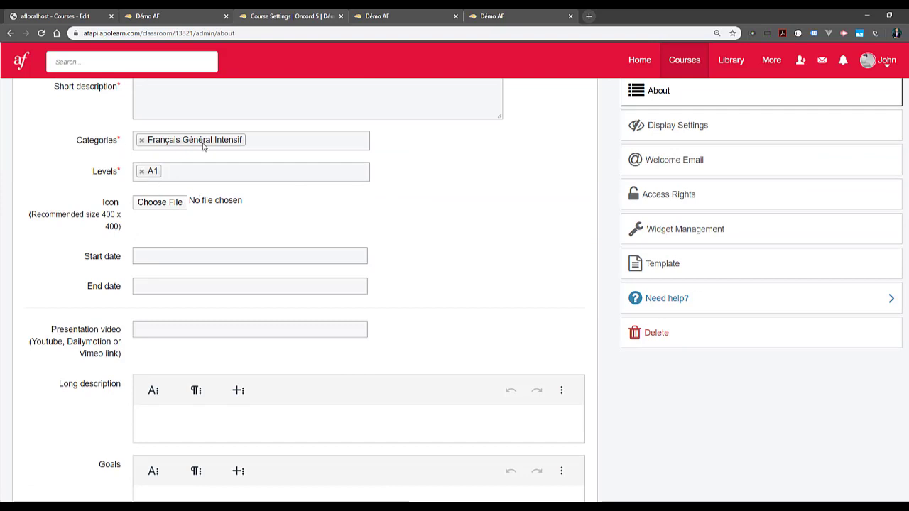
pyautogui.scroll(3, 184, 187)
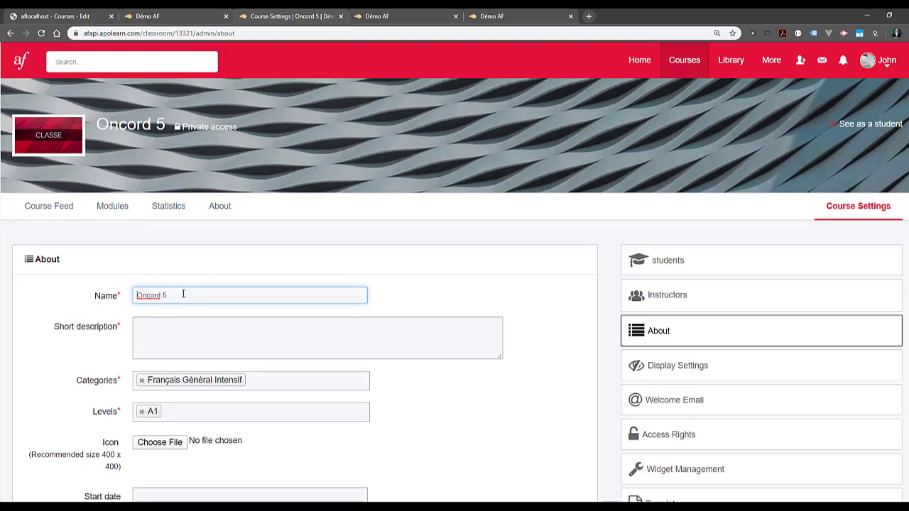
pyautogui.tripleClick(154, 286)
pyautogui.click(348, 245)
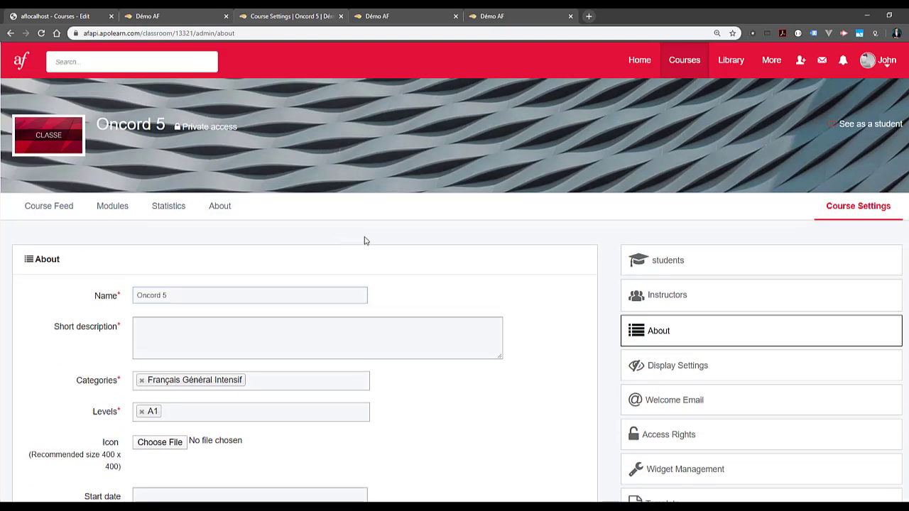
# From the saved Oncord 5 course in Oncord, view its linked Apolearn page and the sync and unlink options.
pyautogui.hotkey('alt', 'Tab')
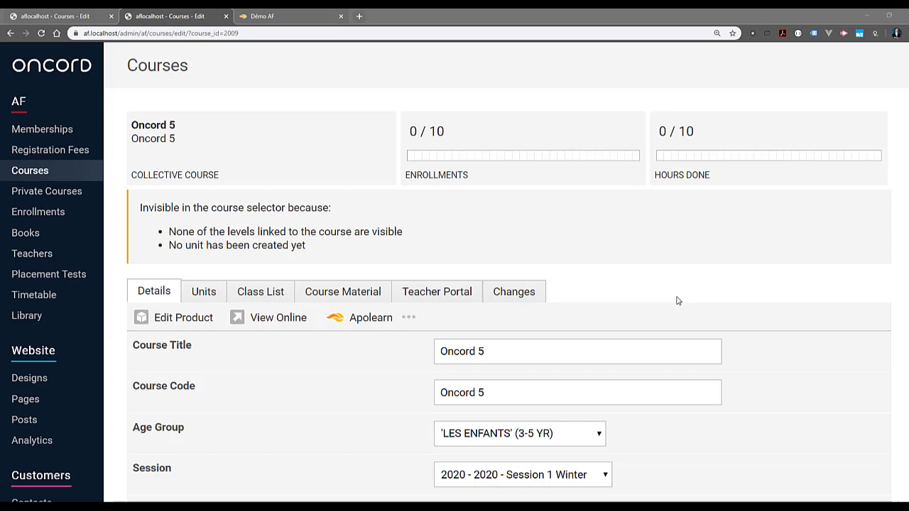
pyautogui.click(153, 128)
pyautogui.moveTo(153, 128); pyautogui.dragTo(175, 135)
pyautogui.click(199, 137)
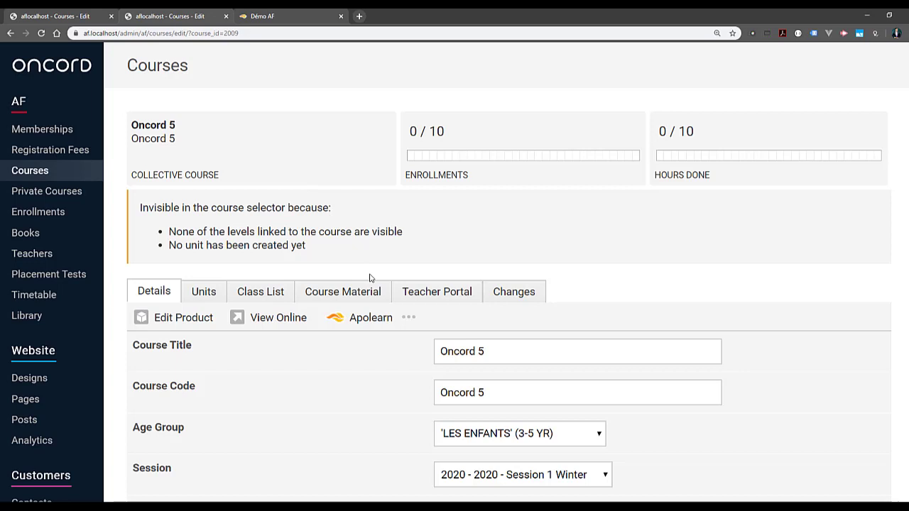
pyautogui.click(360, 321)
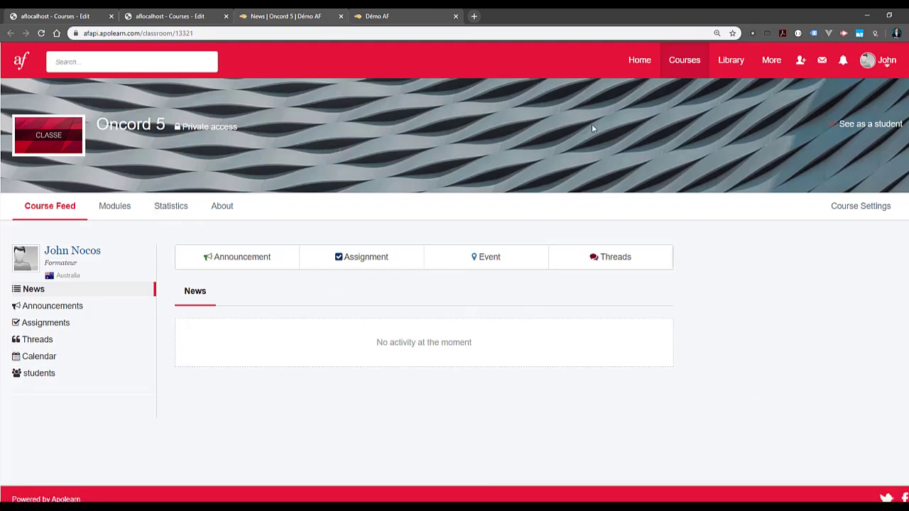
pyautogui.hotkey('ctrl', 'w')
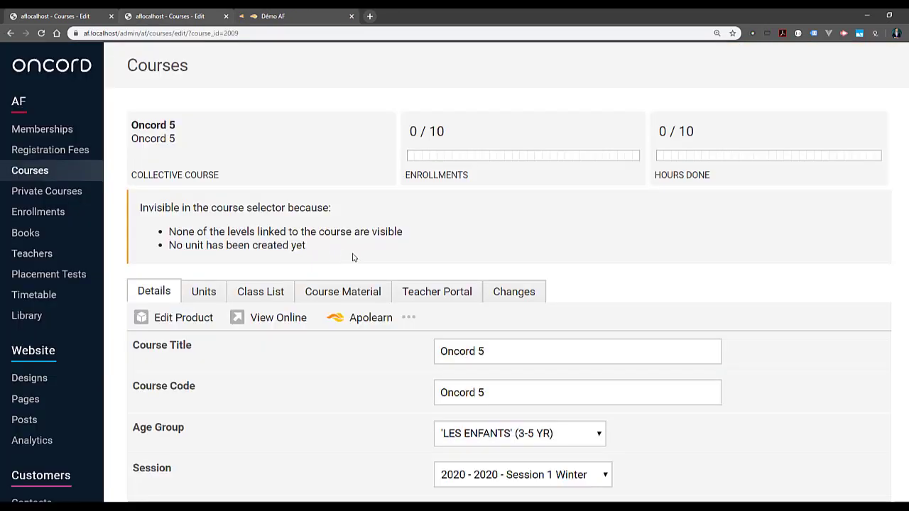
pyautogui.click(418, 323)
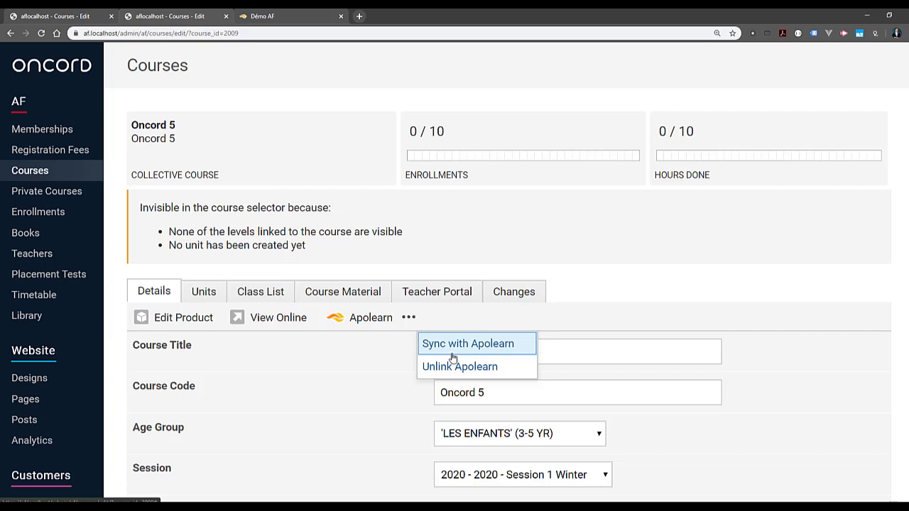
# Switch to the existing Oncord 3 course and start associating it with an Apolearn course.
pyautogui.click(94, 24)
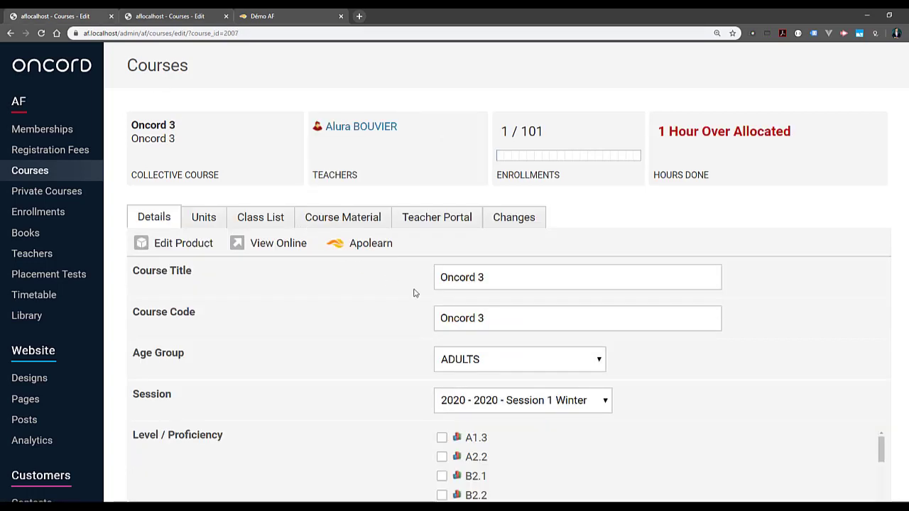
pyautogui.tripleClick(202, 130)
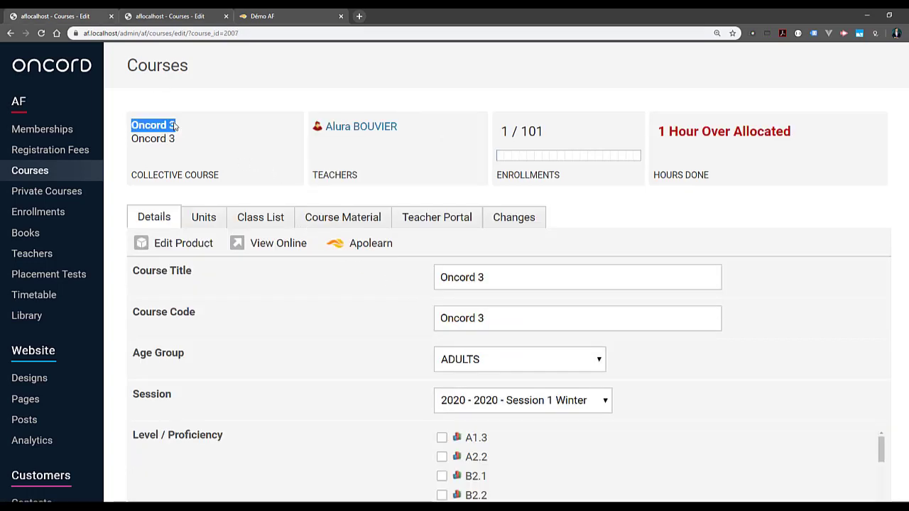
pyautogui.click(250, 142)
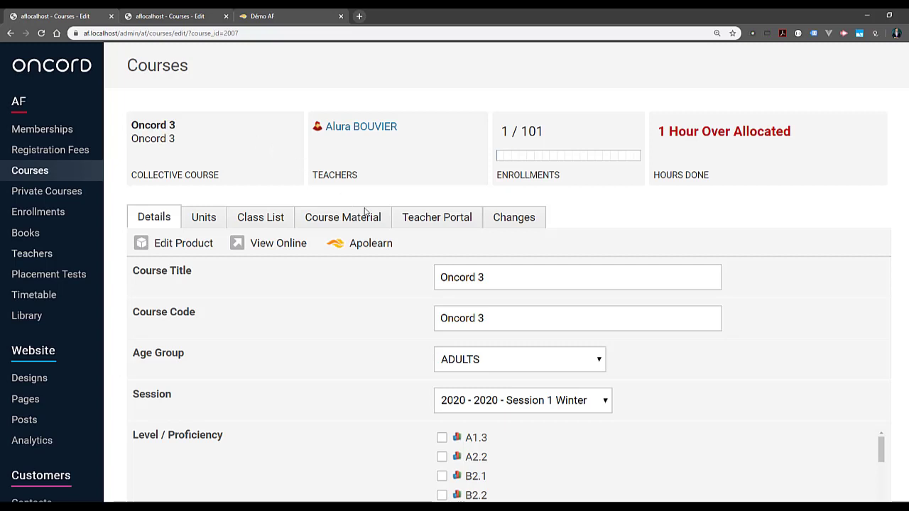
pyautogui.click(372, 254)
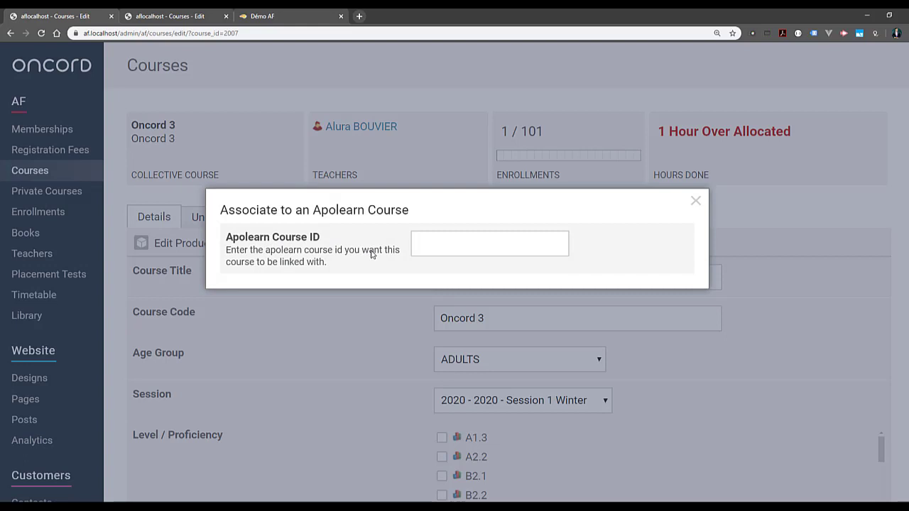
pyautogui.click(445, 250)
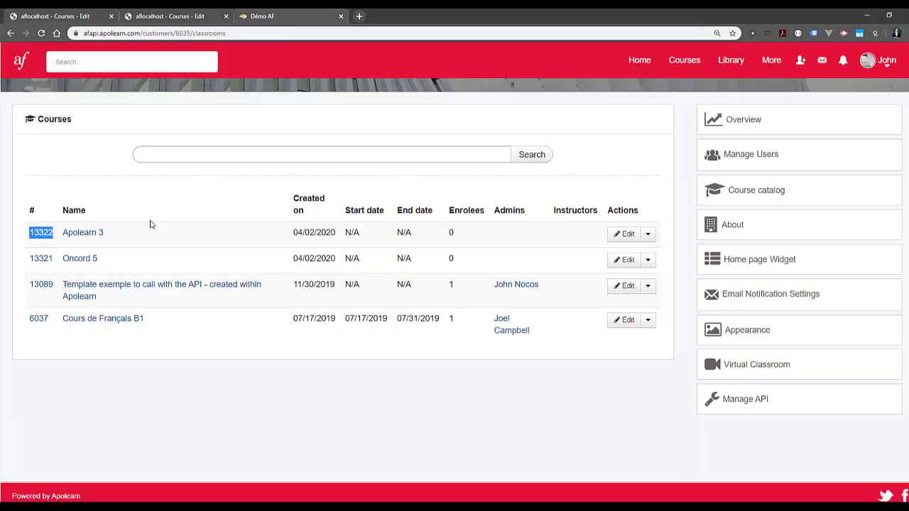
# Copy the ID 13322 of the Apolearn 3 course from Apolearn and look it up as Oncord 3's Apolearn Course ID.
pyautogui.click(116, 237)
pyautogui.doubleClick(40, 233)
pyautogui.hotkey('ctrl', 'c')
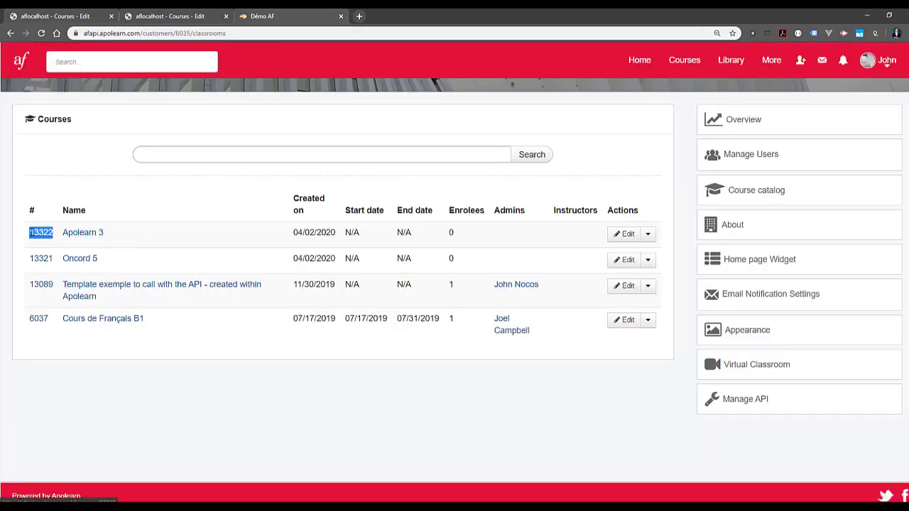
pyautogui.click(119, 235)
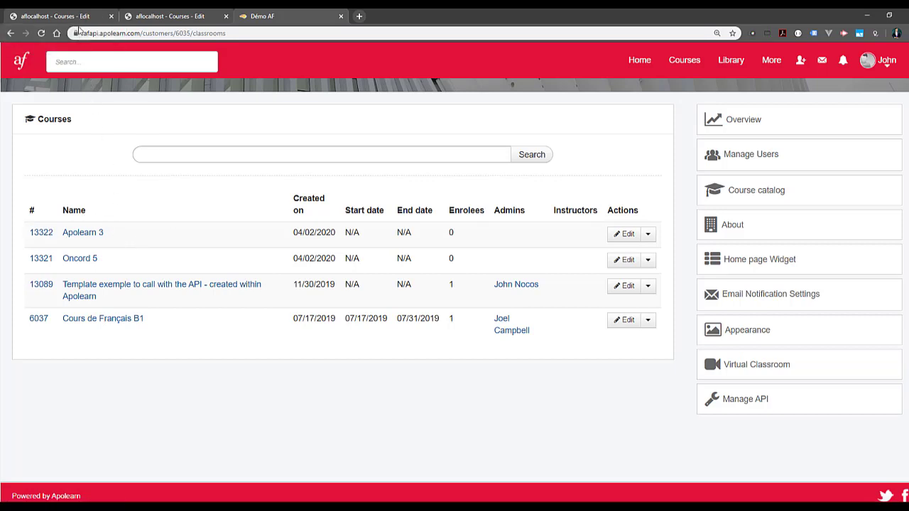
pyautogui.click(83, 19)
pyautogui.hotkey('ctrl', 'v')
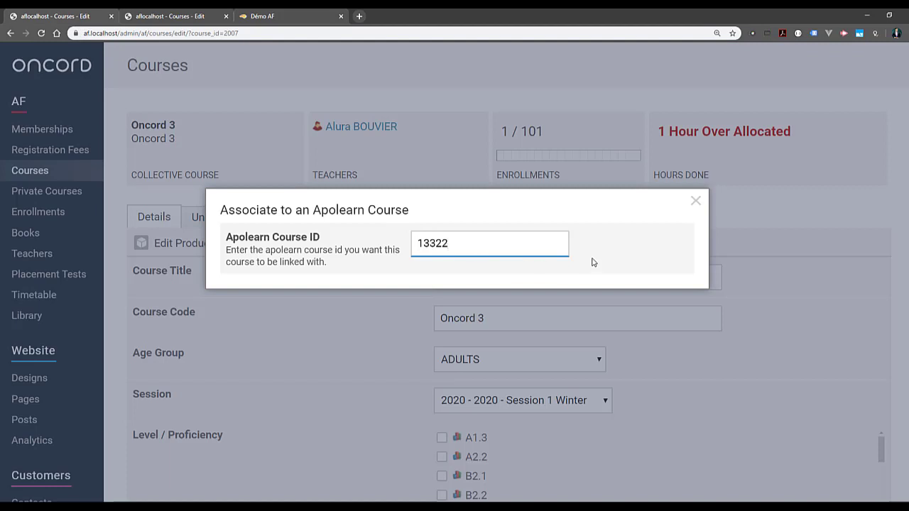
pyautogui.press('Return')
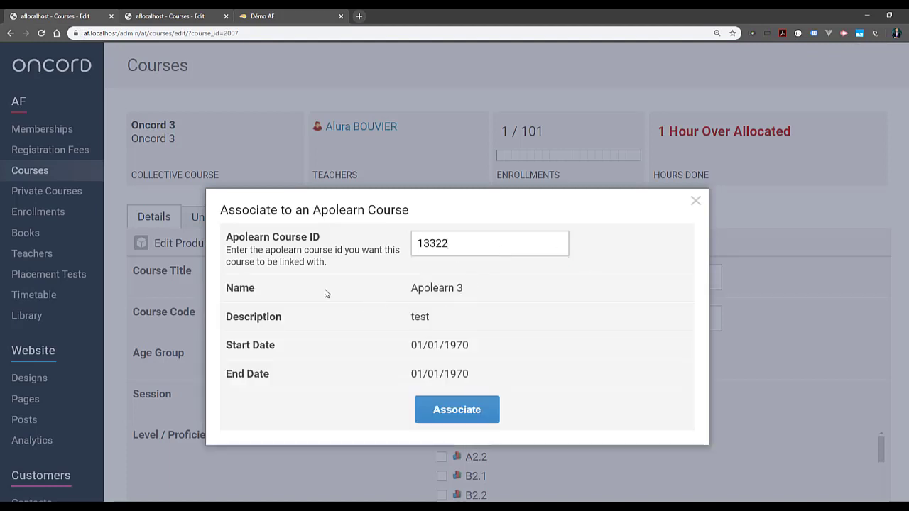
# Review the name, description and dates of the matched Apolearn course, and try the course ID 133226 instead.
pyautogui.moveTo(245, 287); pyautogui.dragTo(226, 289)
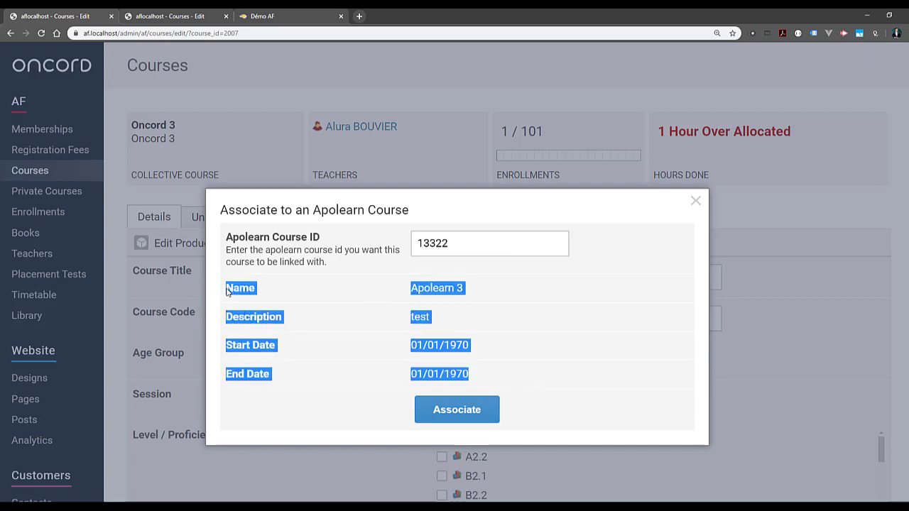
pyautogui.click(527, 328)
pyautogui.click(507, 250)
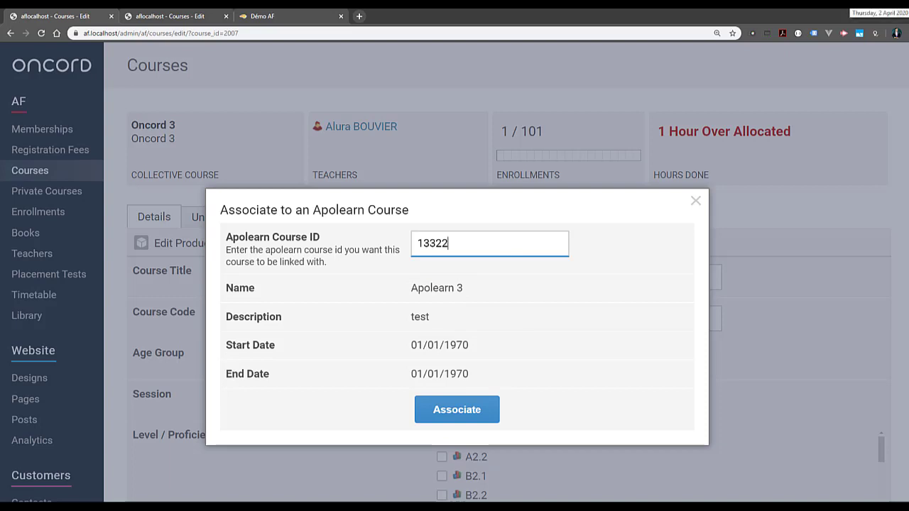
pyautogui.click(580, 294)
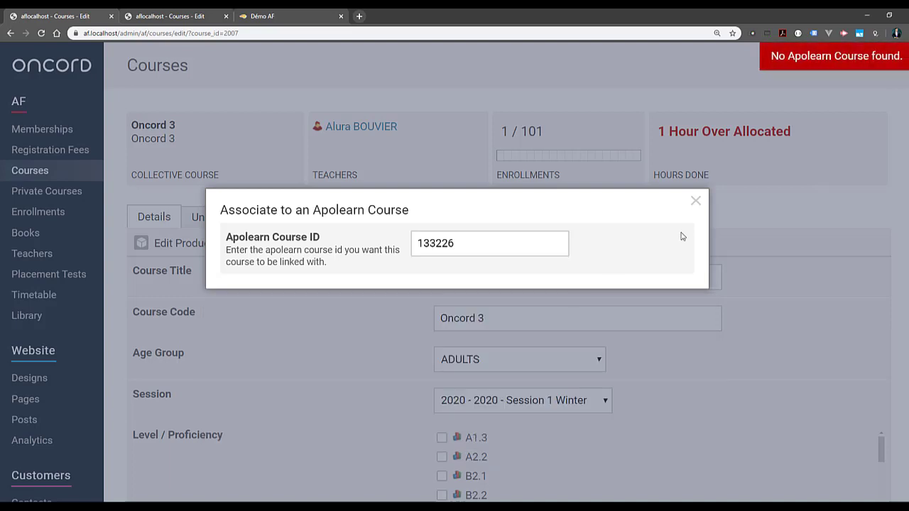
# Enter the Apolearn Course ID 13322 again and associate Oncord 3 with the Apolearn 3 course.
pyautogui.click(483, 250)
pyautogui.click(646, 248)
pyautogui.click(520, 239)
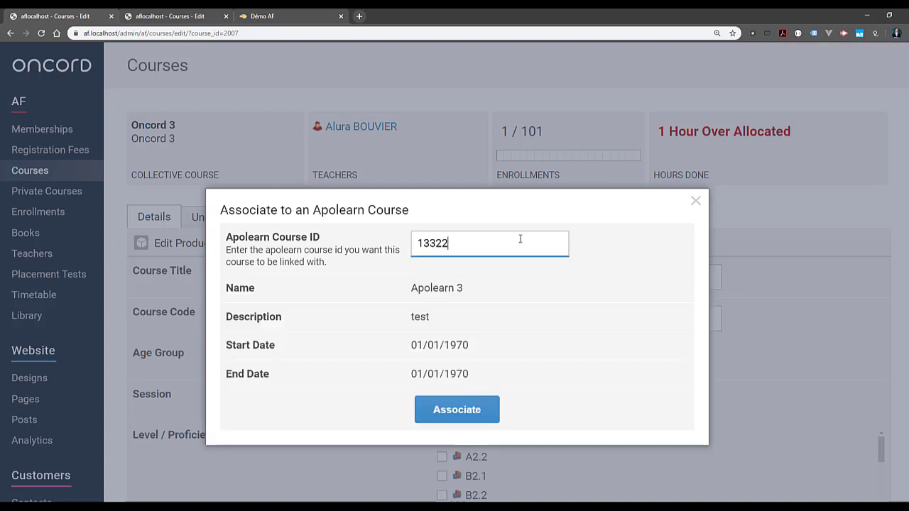
pyautogui.click(474, 420)
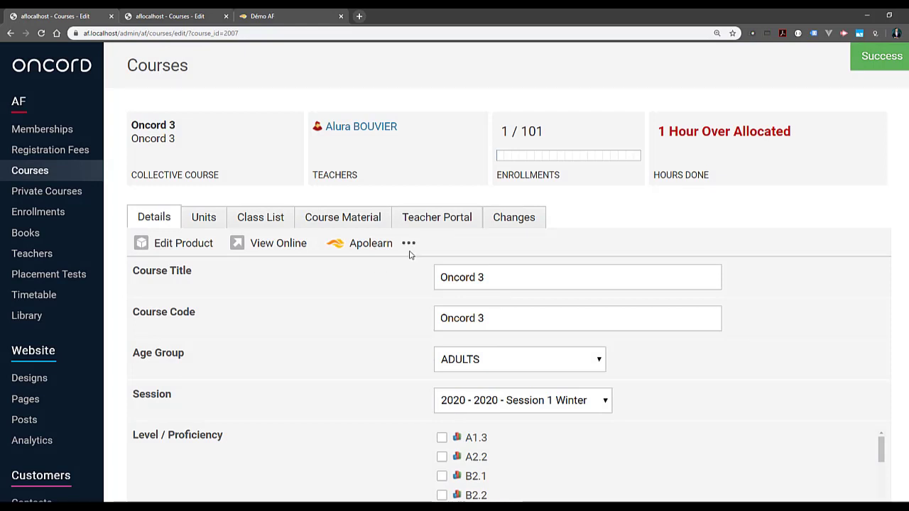
# Review Oncord 3's Apolearn sync and unlink options, its class list and its units.
pyautogui.click(204, 217)
pyautogui.click(154, 217)
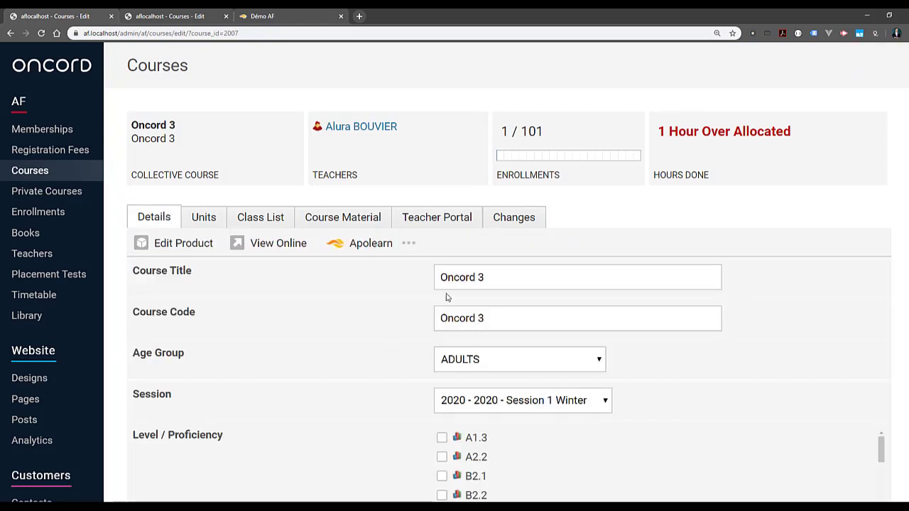
pyautogui.click(410, 243)
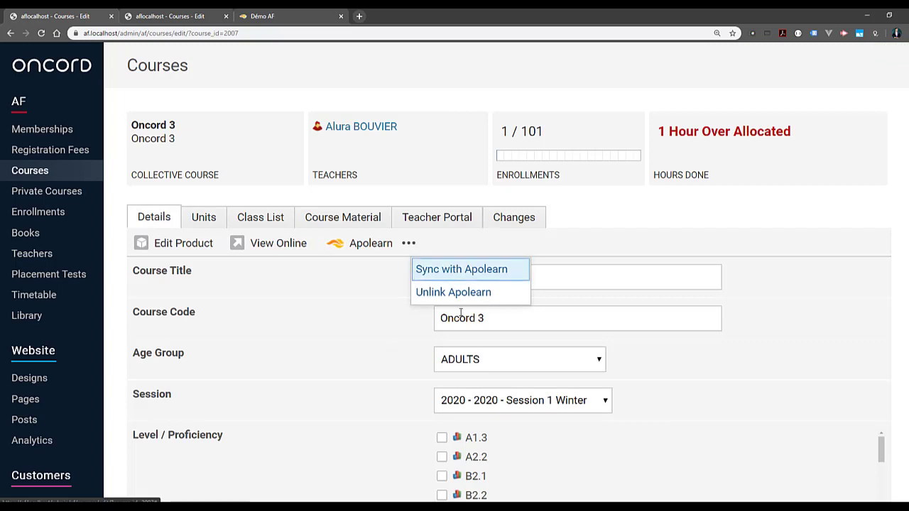
pyautogui.moveTo(519, 322); pyautogui.dragTo(291, 243)
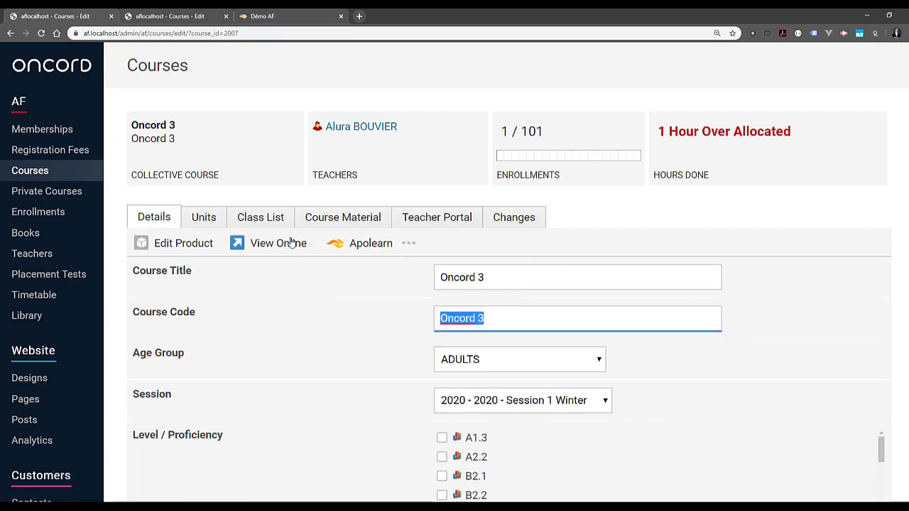
pyautogui.click(233, 217)
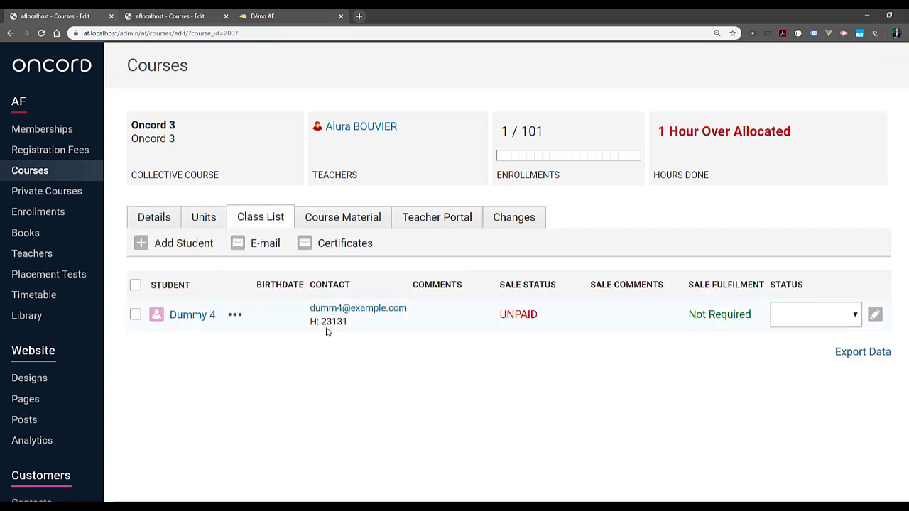
pyautogui.click(204, 218)
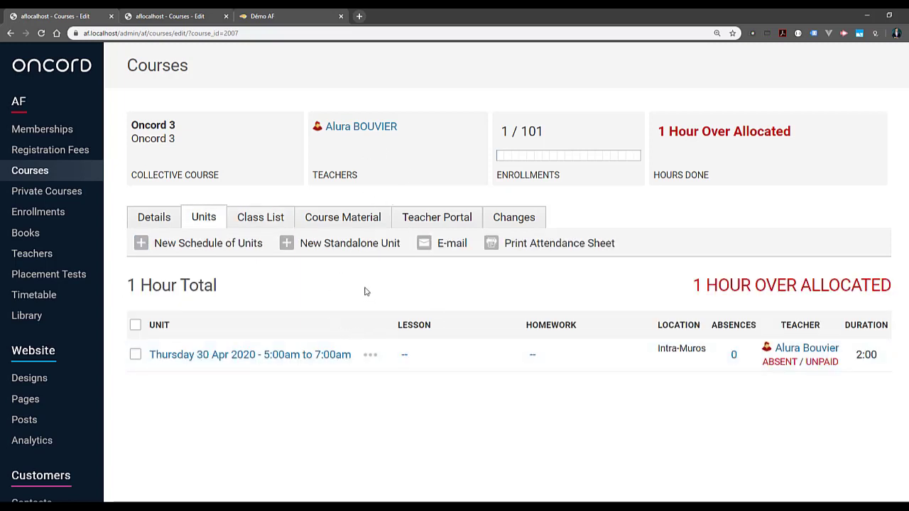
# Check the Apolearn 3 entry in the Apolearn course list, and sync the Oncord 3 course with Apolearn.
pyautogui.click(168, 219)
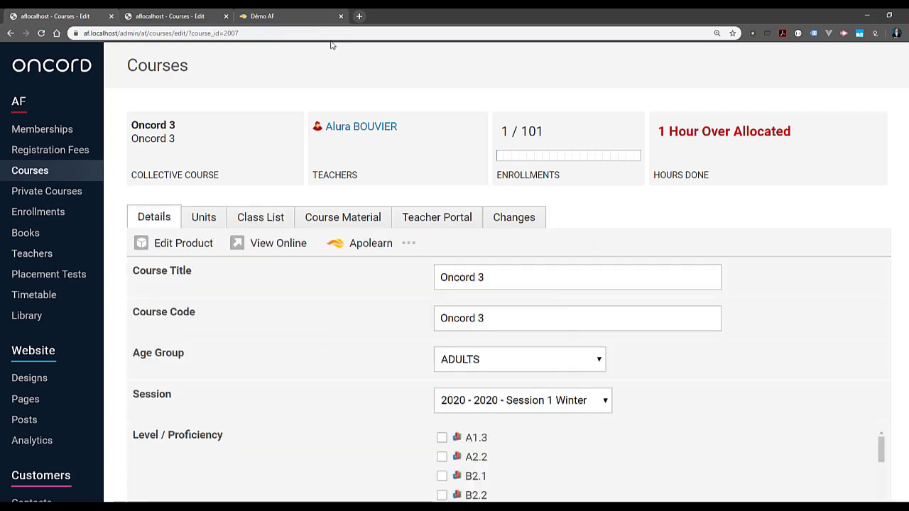
pyautogui.click(310, 22)
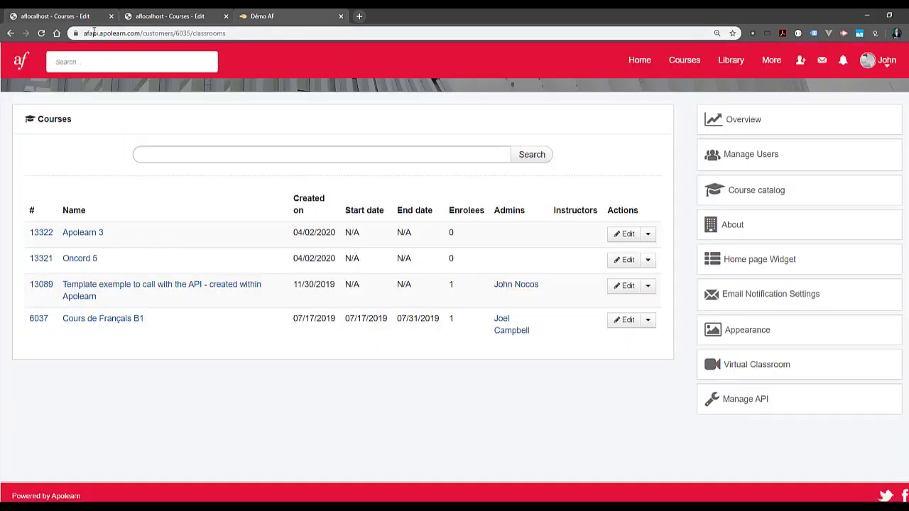
pyautogui.click(71, 16)
pyautogui.click(408, 244)
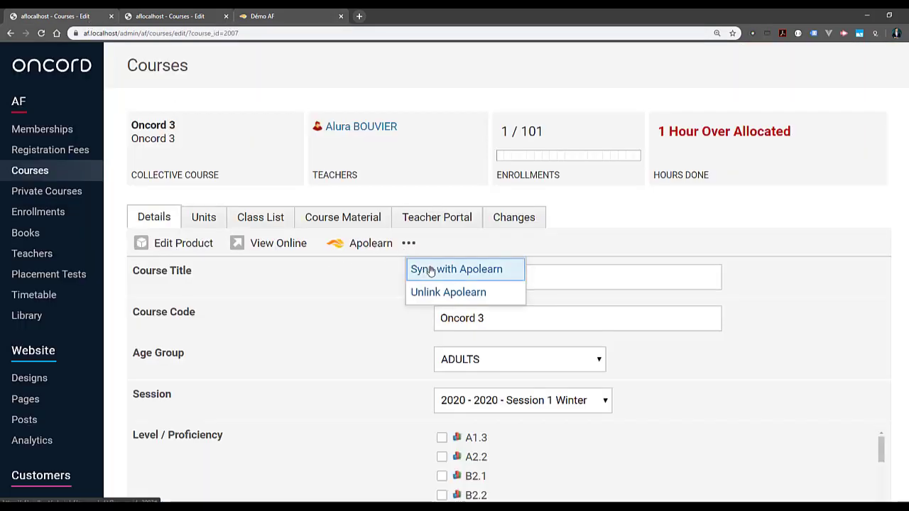
pyautogui.click(431, 270)
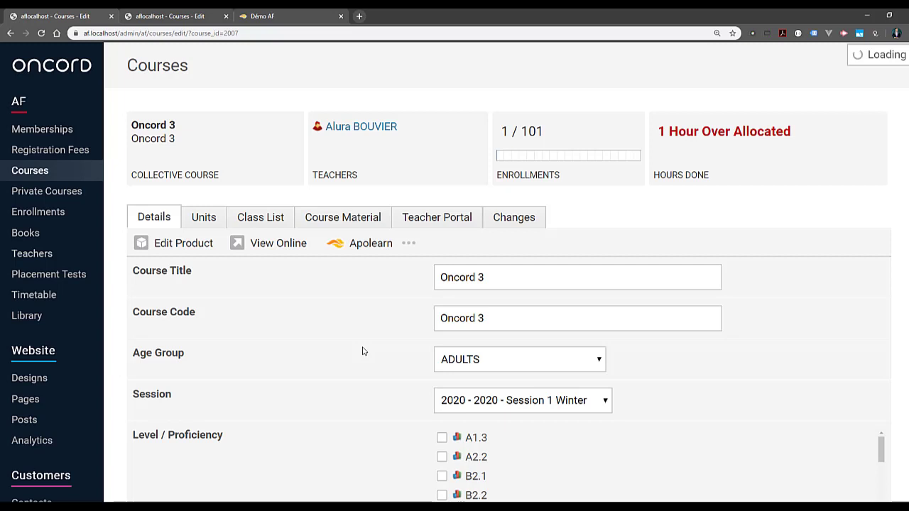
# Review Oncord 3's course code, units, class list and administering teacher as the data covered by the Apolearn sync.
pyautogui.click(511, 328)
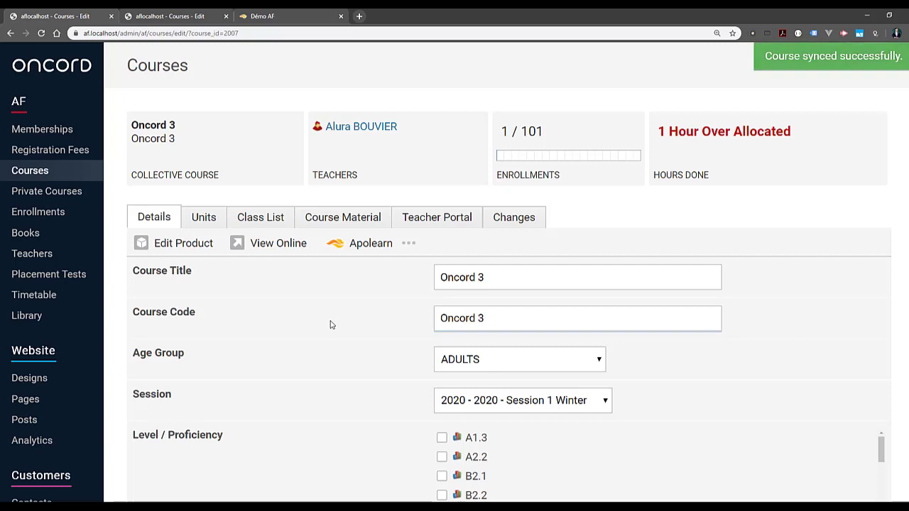
pyautogui.hotkey('ctrl', 'a')
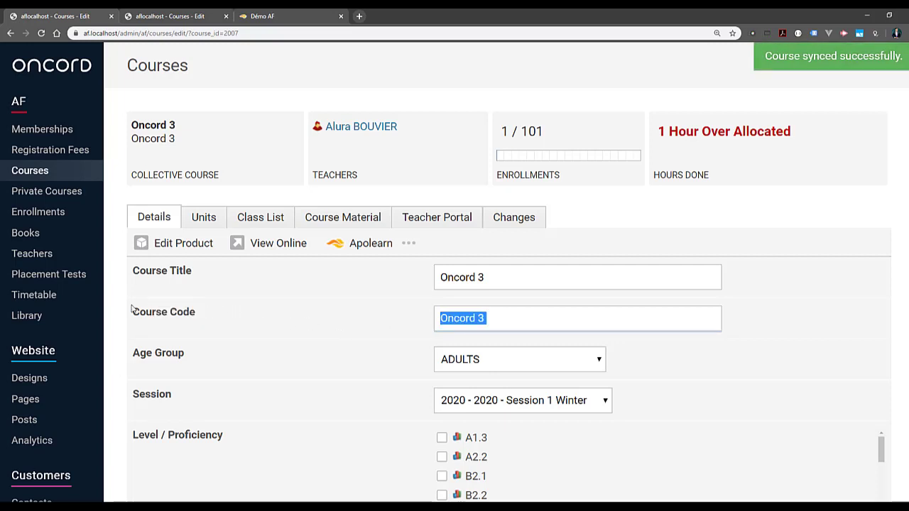
pyautogui.press('Right')
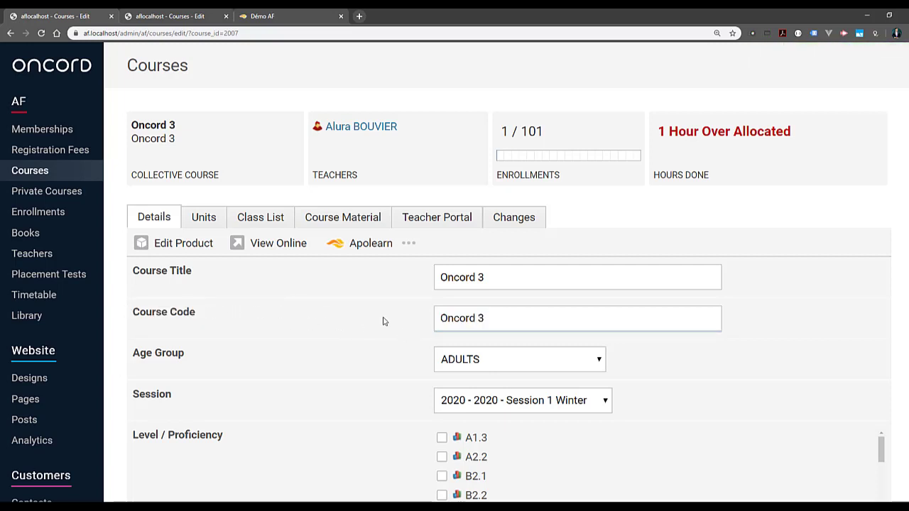
pyautogui.click(212, 222)
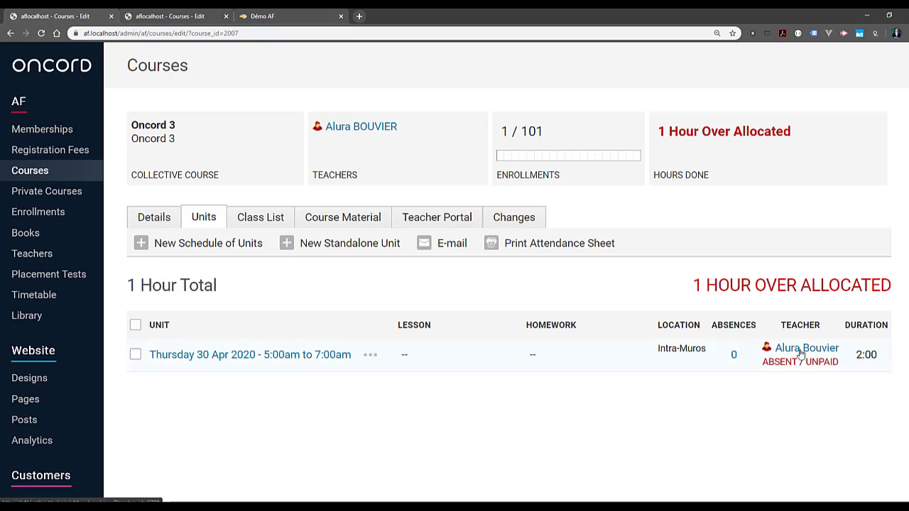
pyautogui.click(274, 217)
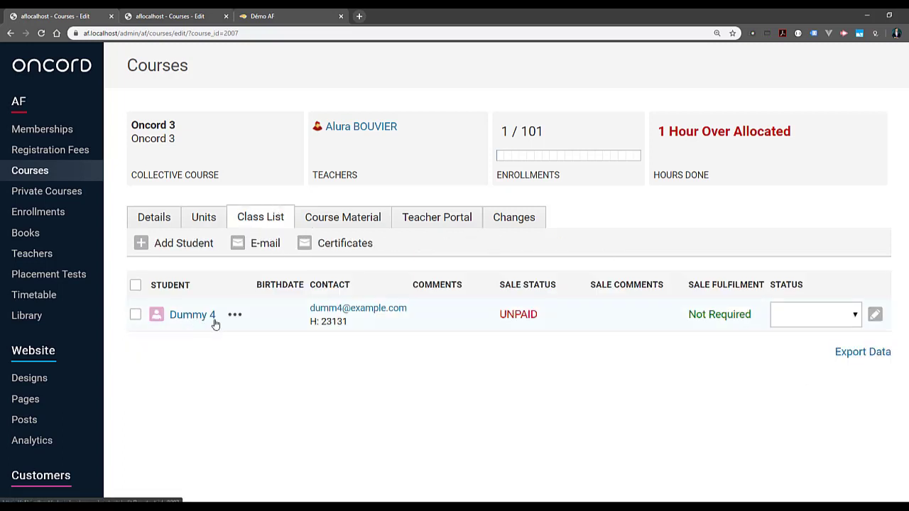
pyautogui.click(204, 218)
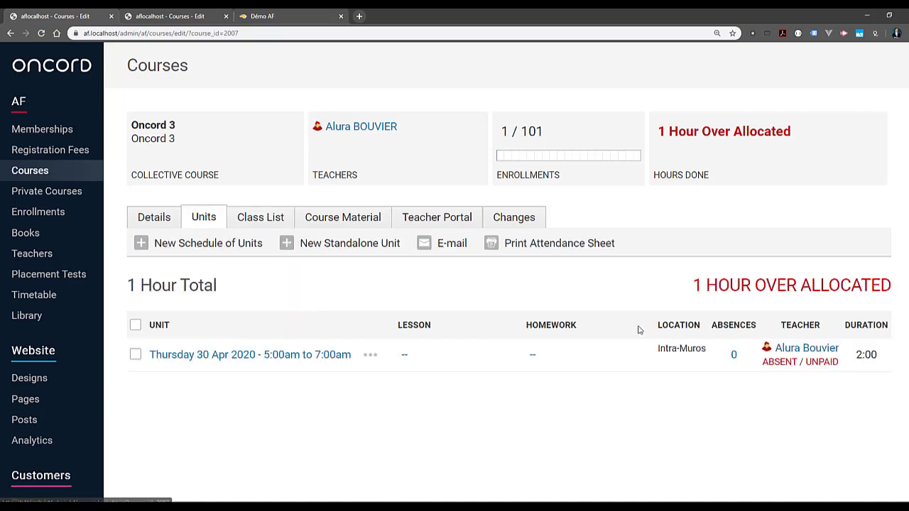
pyautogui.click(420, 221)
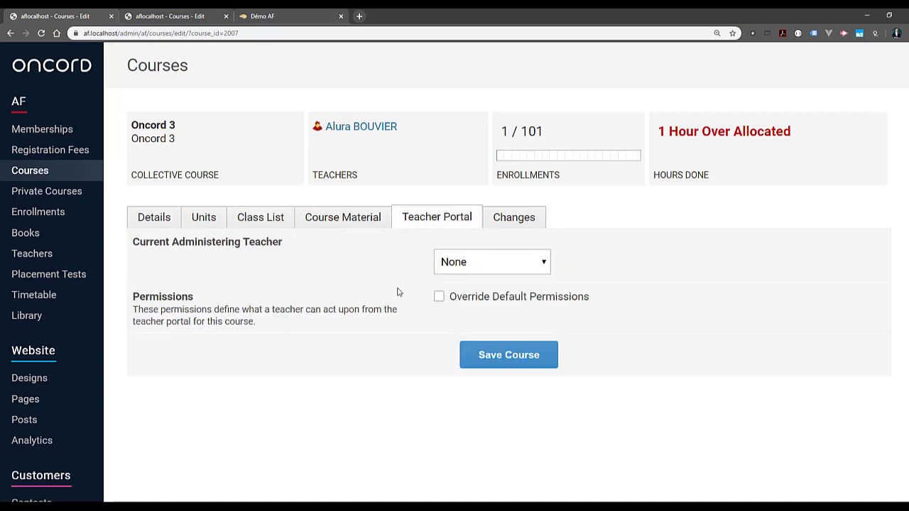
pyautogui.click(162, 226)
# Switch to Apolearn, reload its course list and check the name, dates, enrolees and instructor of course 13322.
pyautogui.click(315, 18)
pyautogui.press('F5')
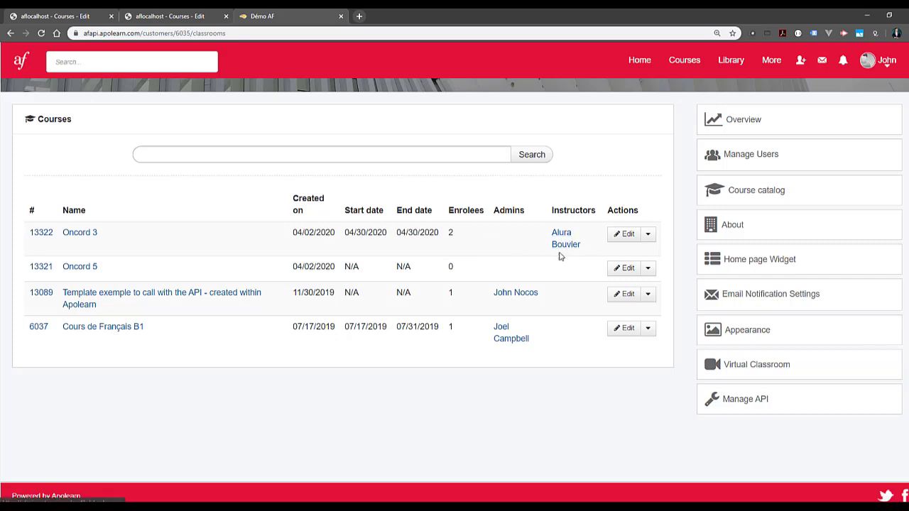
pyautogui.moveTo(186, 235); pyautogui.dragTo(79, 233)
pyautogui.moveTo(134, 242); pyautogui.dragTo(62, 236)
pyautogui.moveTo(173, 237); pyautogui.dragTo(67, 234)
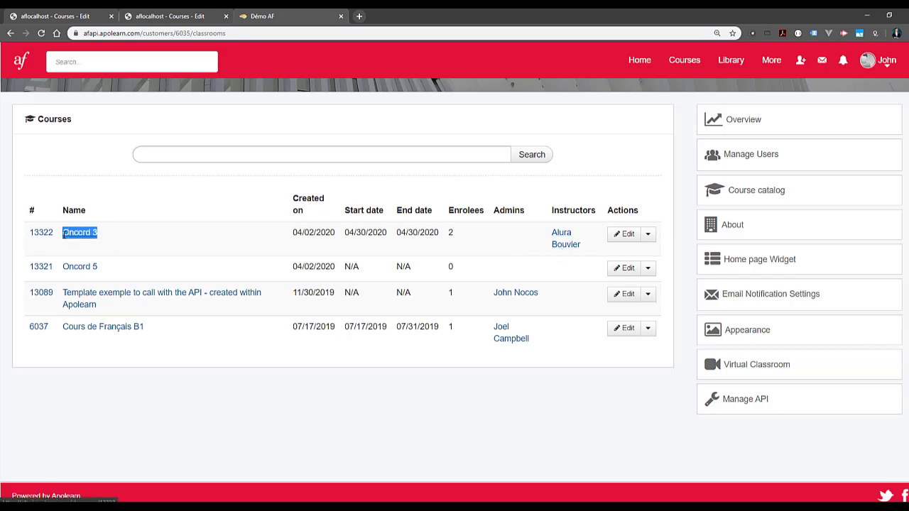
pyautogui.click(163, 233)
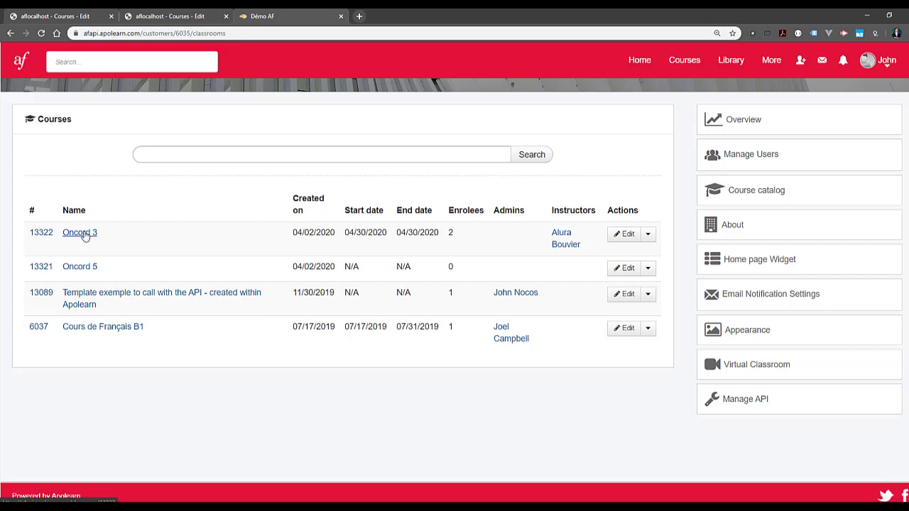
# Open the Oncord 3 course from the Apolearn list separately and view its enrolled students.
pyautogui.middleClick(84, 236)
pyautogui.click(398, 17)
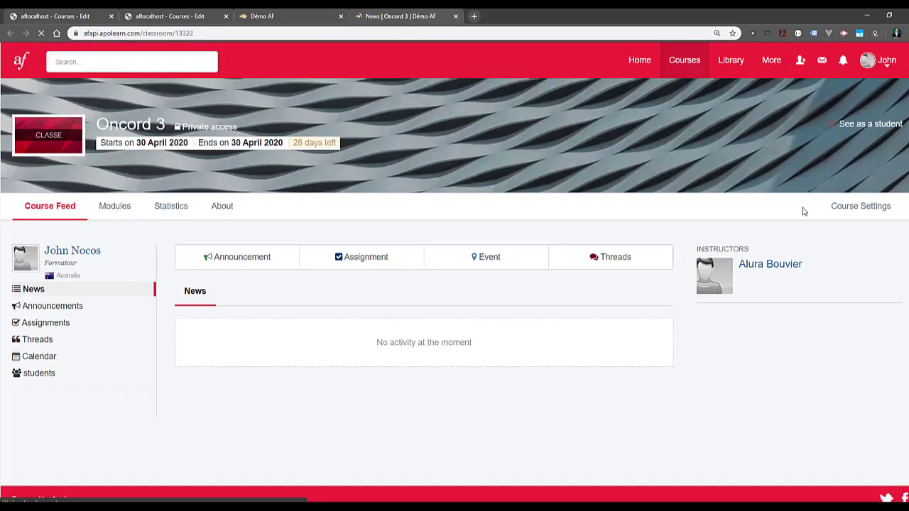
pyautogui.click(61, 378)
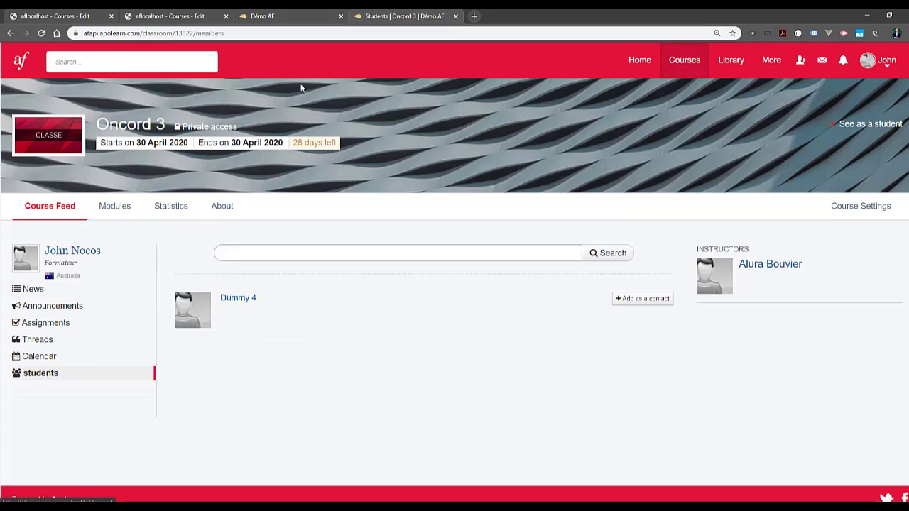
# Return to Oncord 3 in Oncord and delete its Thursday 30 Apr 2020 5:00am to 7:00am unit.
pyautogui.click(195, 21)
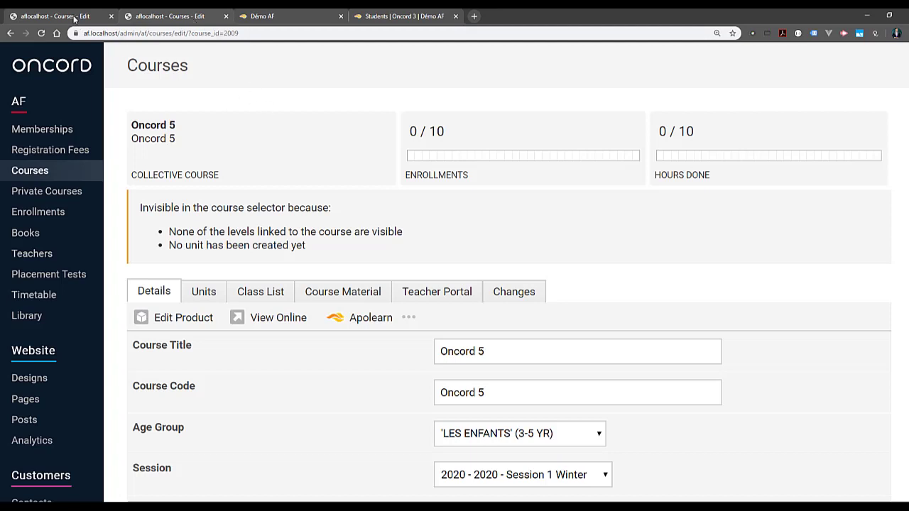
pyautogui.click(74, 17)
pyautogui.click(199, 220)
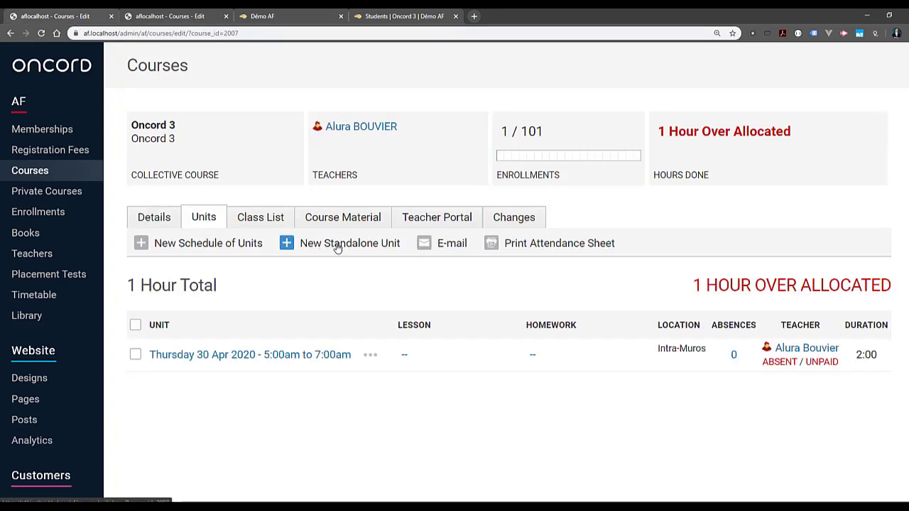
pyautogui.click(370, 355)
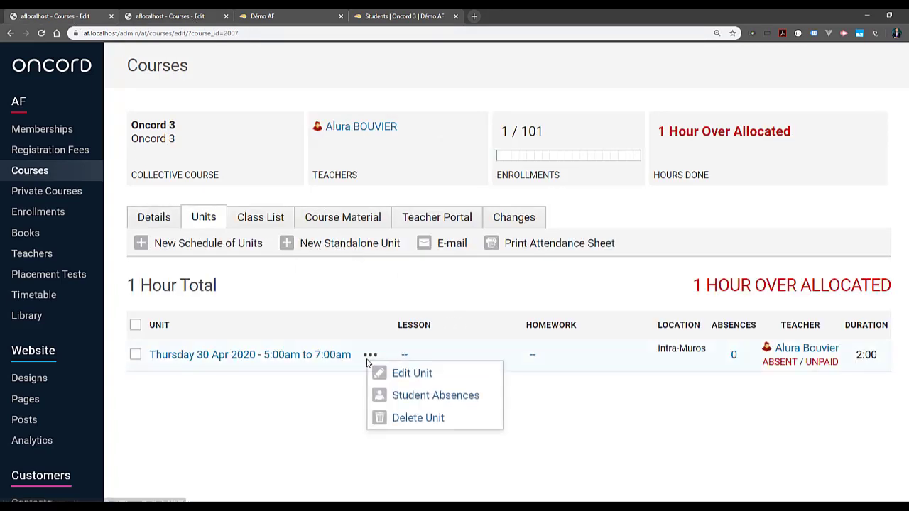
pyautogui.click(431, 424)
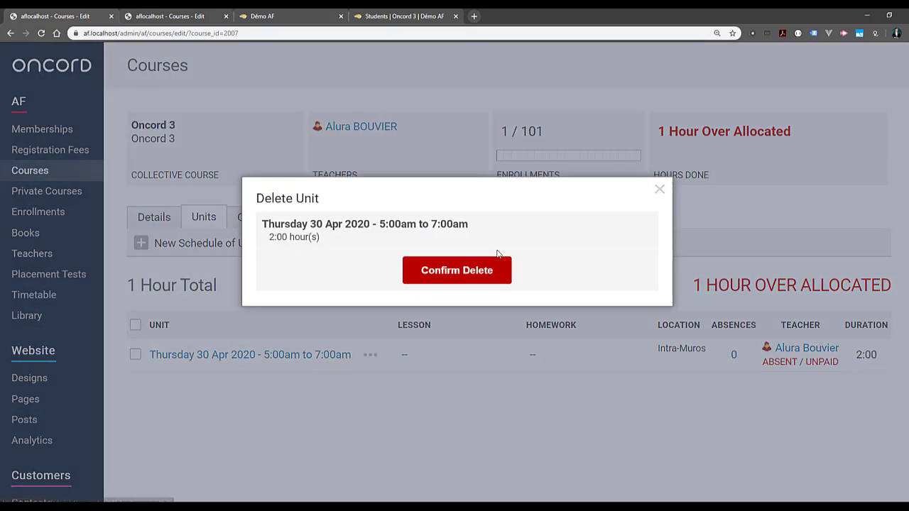
pyautogui.click(456, 269)
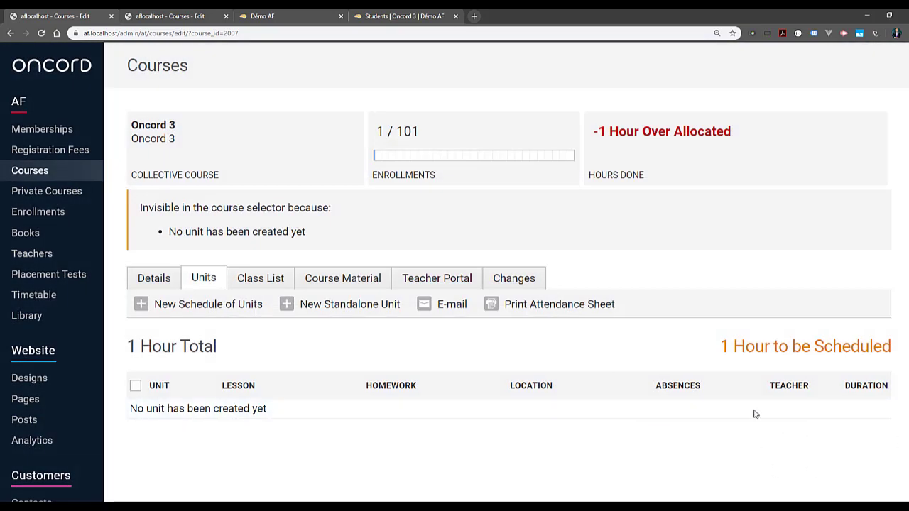
# Assign a different teacher as Oncord 3's current administering teacher and save the course.
pyautogui.click(418, 284)
pyautogui.click(493, 324)
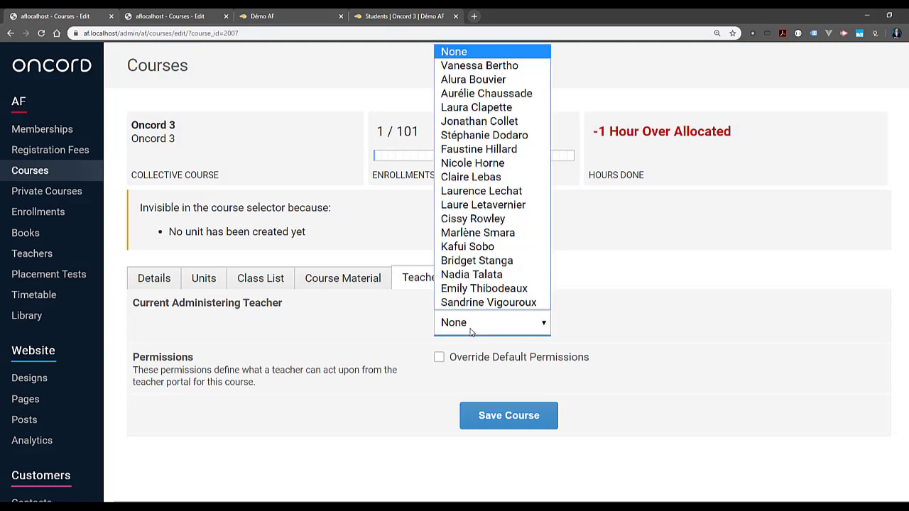
pyautogui.click(469, 122)
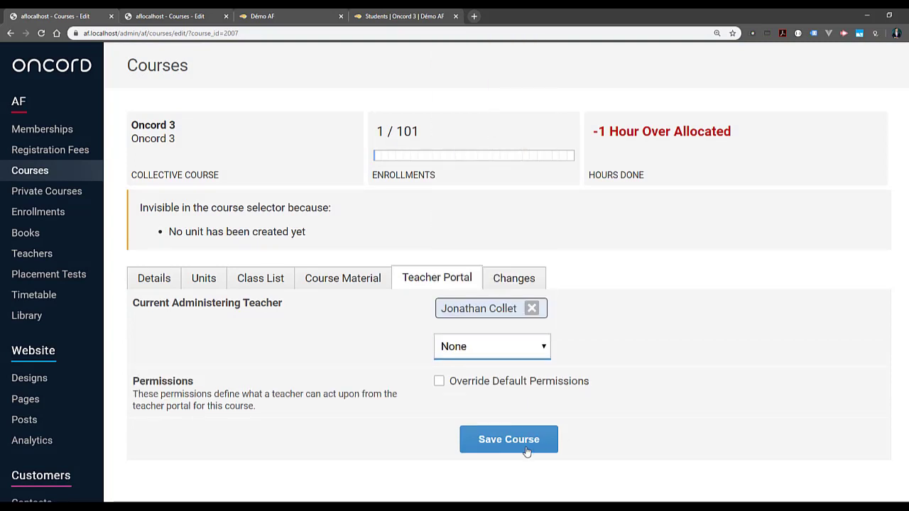
pyautogui.click(496, 447)
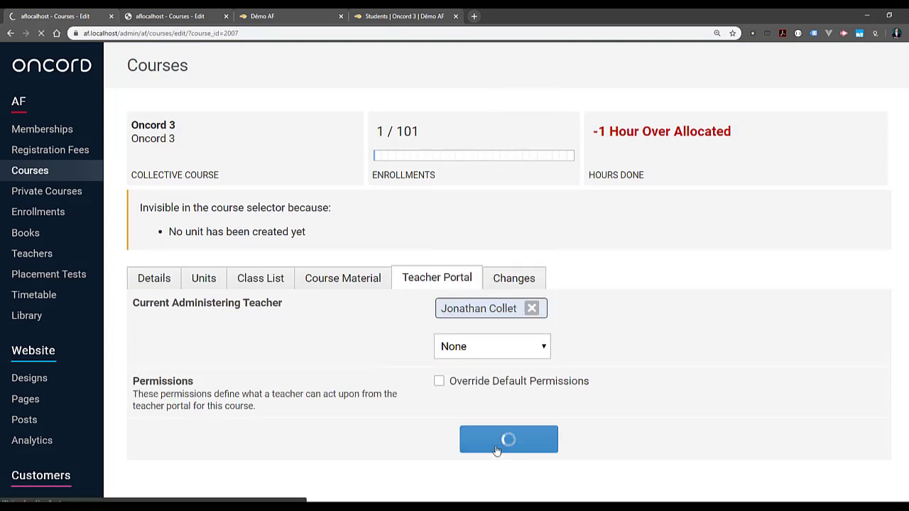
# Check Oncord 3's class list, units and administering teacher, and sync the course with Apolearn again.
pyautogui.click(274, 284)
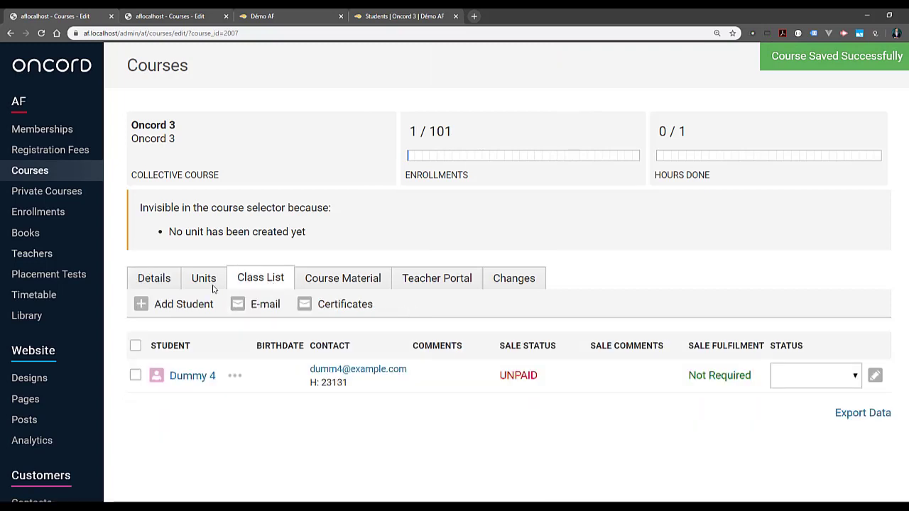
pyautogui.click(200, 284)
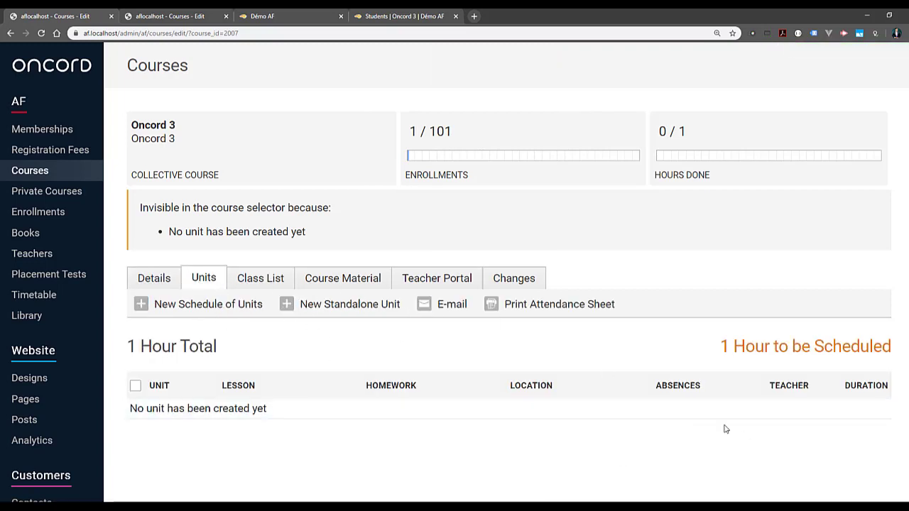
pyautogui.click(165, 289)
pyautogui.click(418, 283)
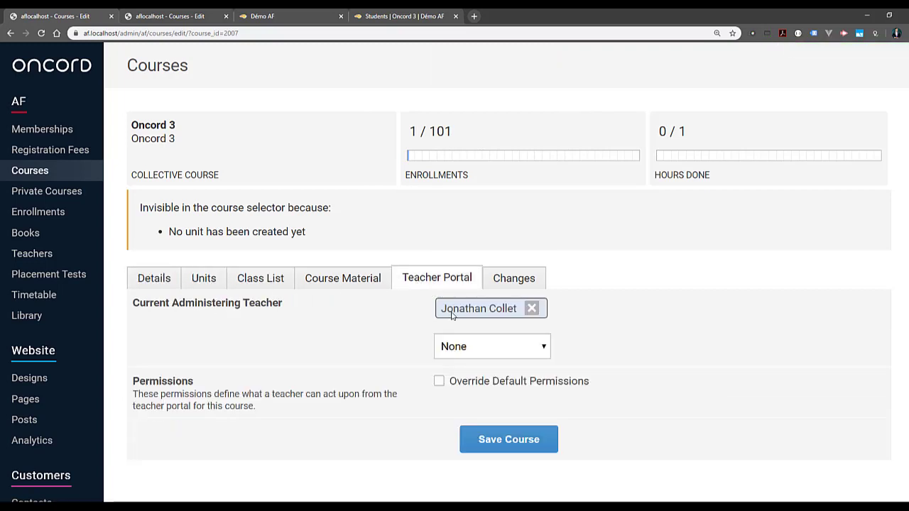
pyautogui.click(157, 279)
pyautogui.click(409, 305)
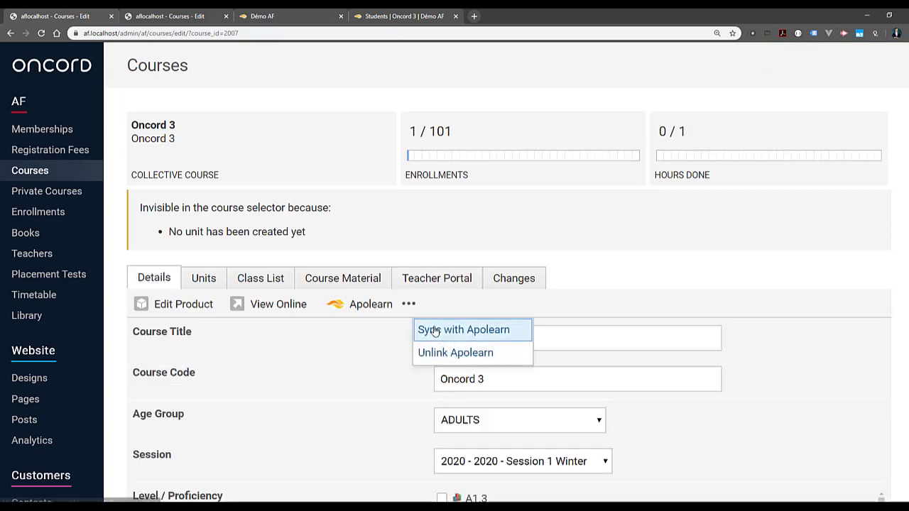
pyautogui.click(436, 331)
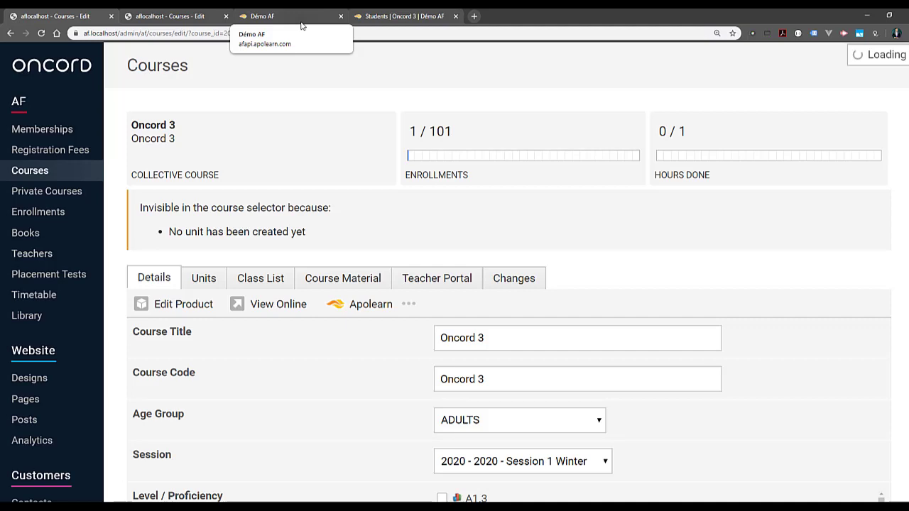
# Reopen the Oncord 3 course in Apolearn, check its instructor and students, and open its course settings.
pyautogui.click(416, 17)
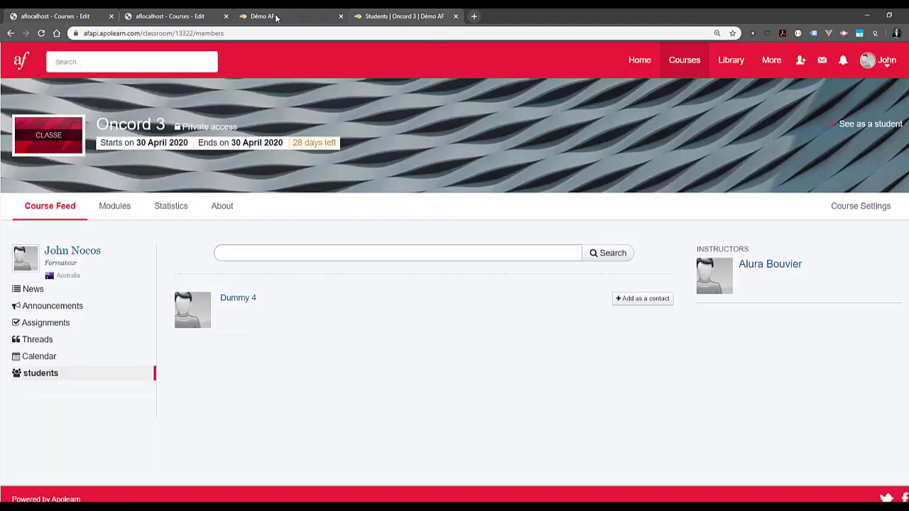
pyautogui.hotkey('ctrl', '1')
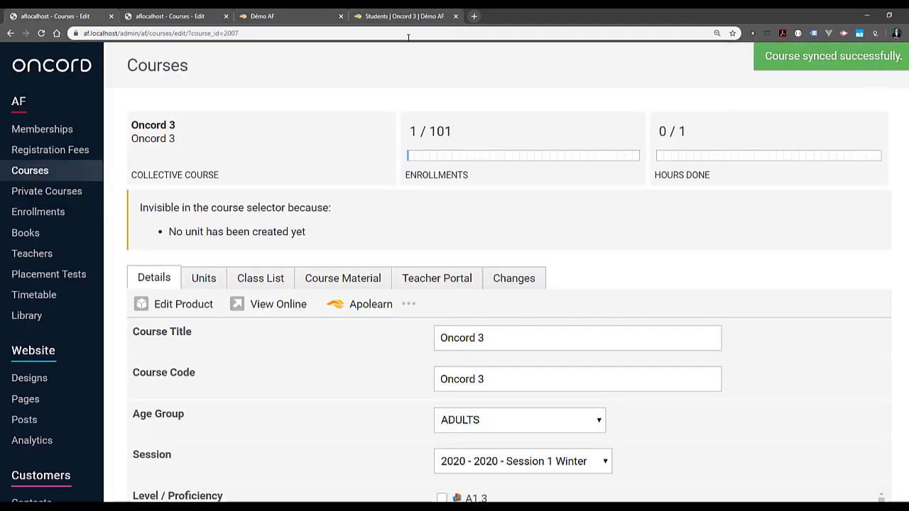
pyautogui.click(301, 20)
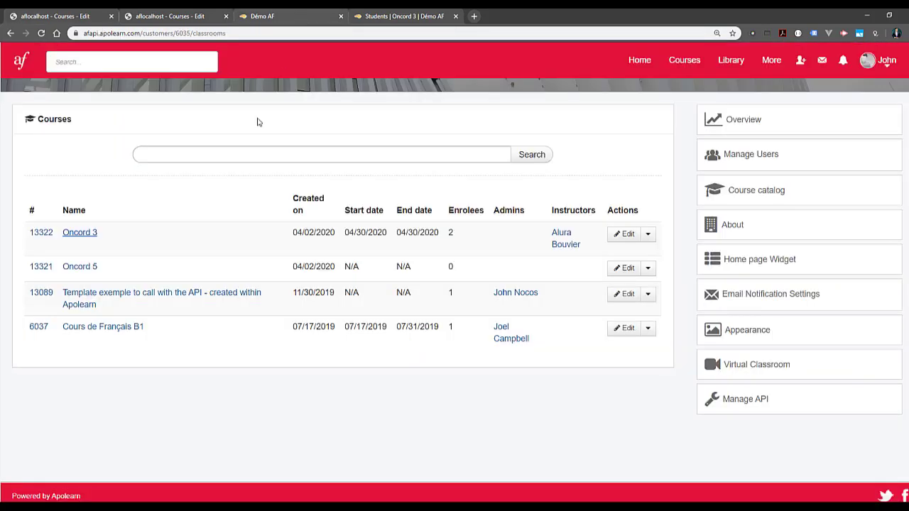
pyautogui.click(90, 234)
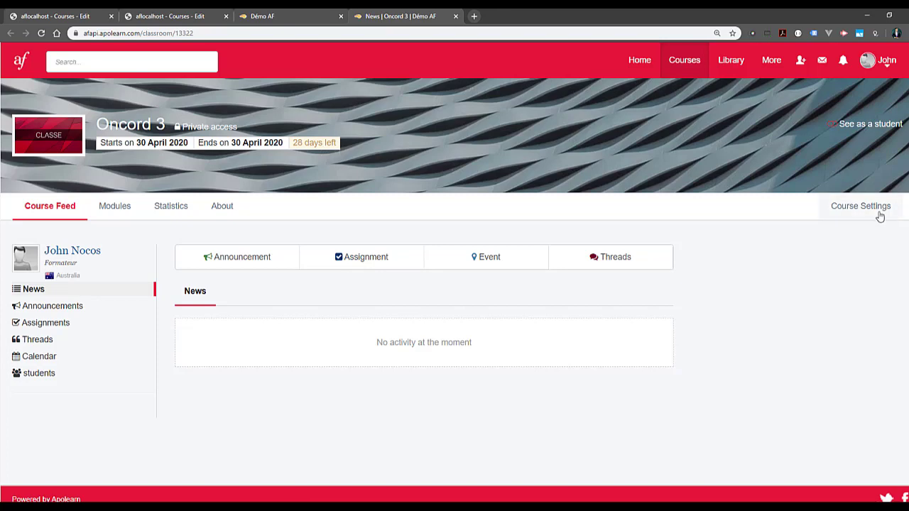
pyautogui.click(62, 374)
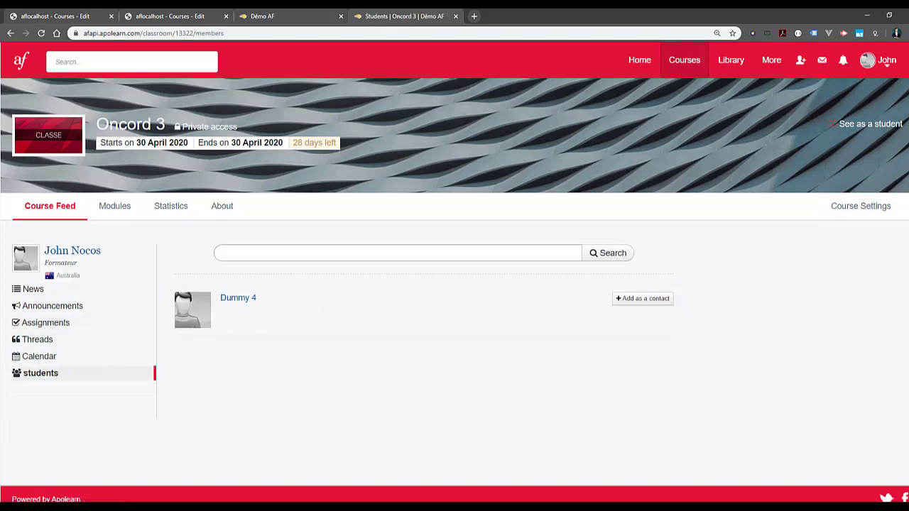
pyautogui.click(857, 217)
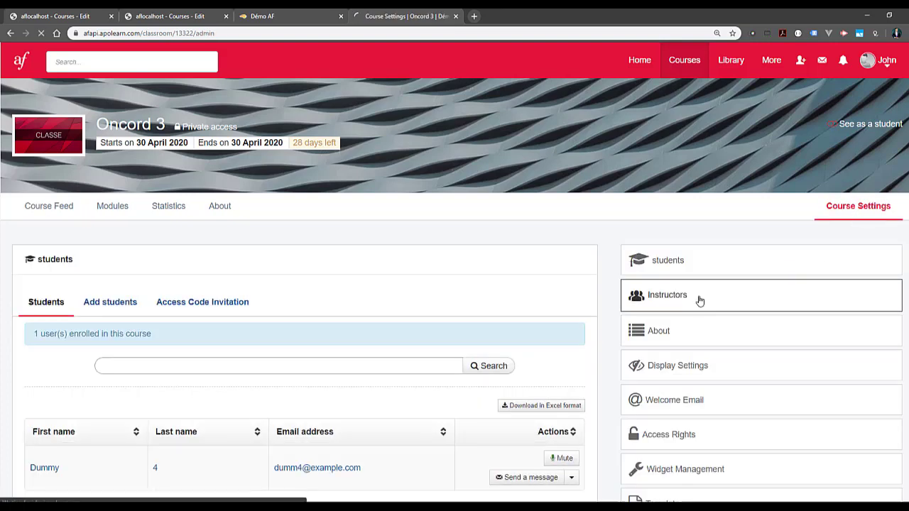
# Examine the admin, instructor and observer roles assigned in the Oncord 3 course's instructor settings.
pyautogui.click(698, 300)
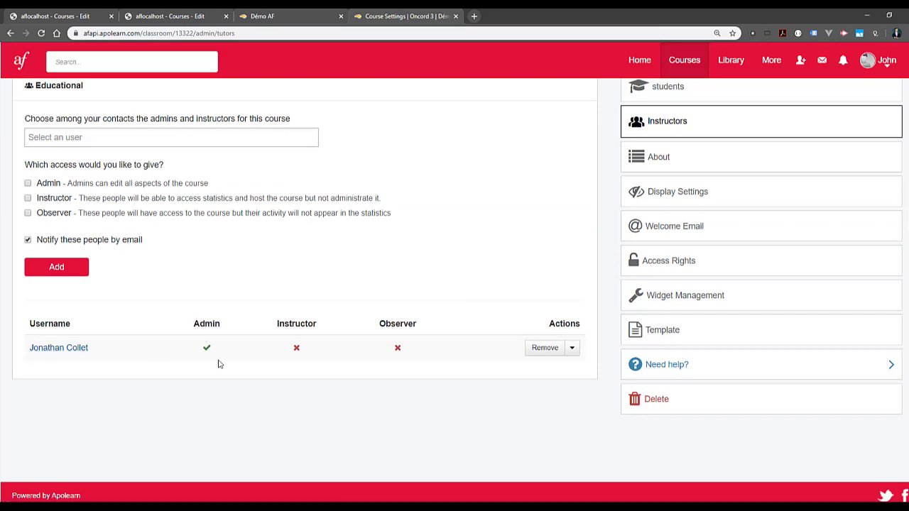
pyautogui.scroll(3, 218, 364)
pyautogui.scroll(-3, 220, 370)
pyautogui.moveTo(270, 325); pyautogui.dragTo(294, 349)
pyautogui.click(399, 244)
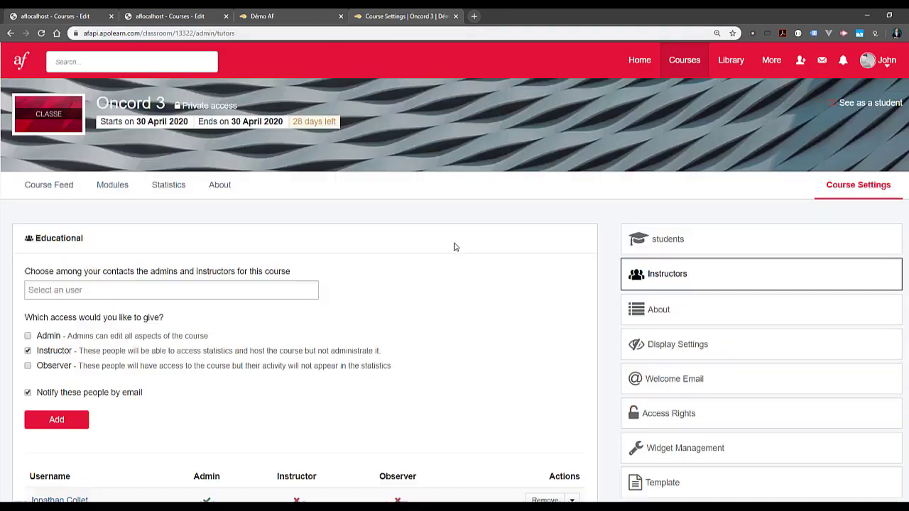
pyautogui.scroll(3, 454, 244)
# Switch to Oncord and look through the Oncord 5 course's units and details.
pyautogui.click(183, 20)
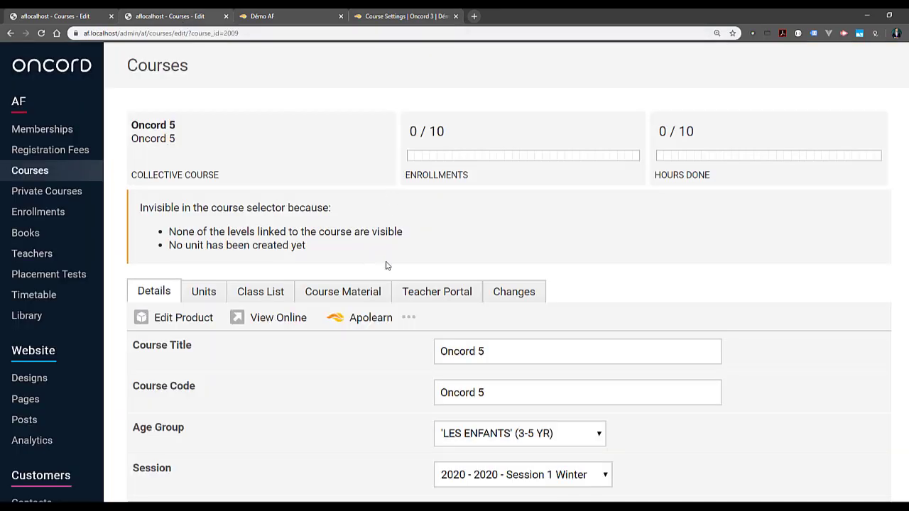
pyautogui.scroll(-3, 387, 265)
pyautogui.click(255, 57)
pyautogui.click(206, 57)
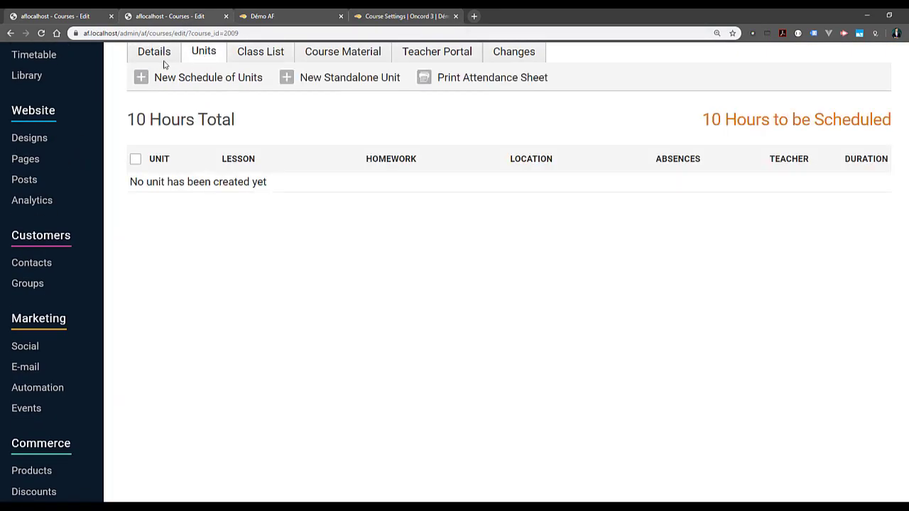
pyautogui.click(154, 57)
pyautogui.scroll(3, 359, 198)
# Add the first dummy student to Oncord 3's class list manually without a sale, searching for "dummy".
pyautogui.hotkey('ctrl', 'shift', 'Tab')
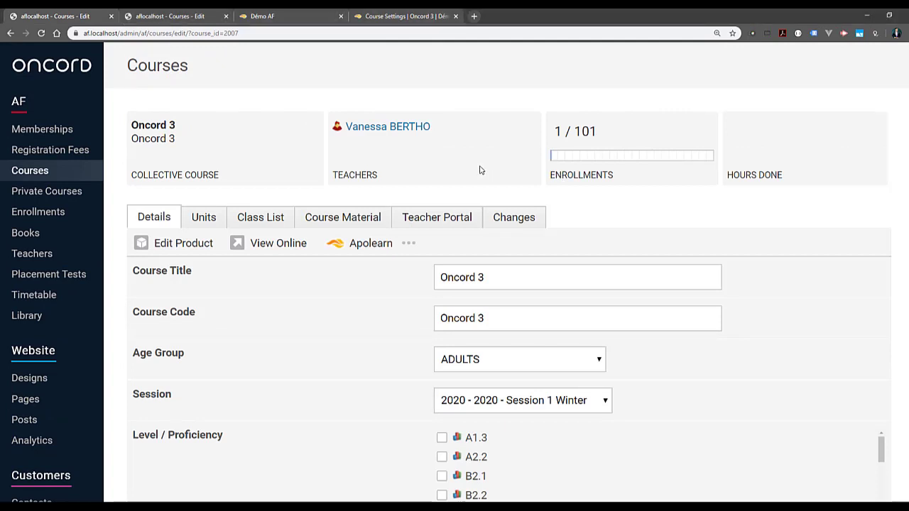
pyautogui.click(269, 220)
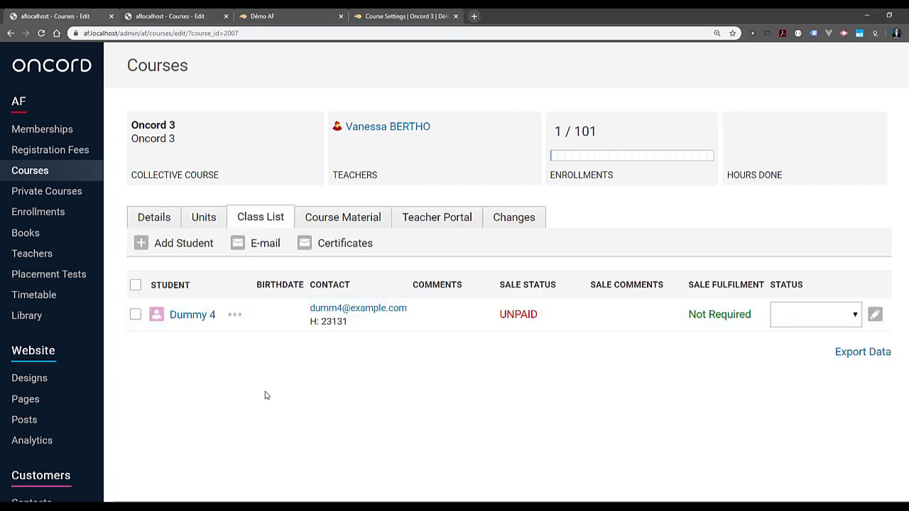
pyautogui.click(208, 248)
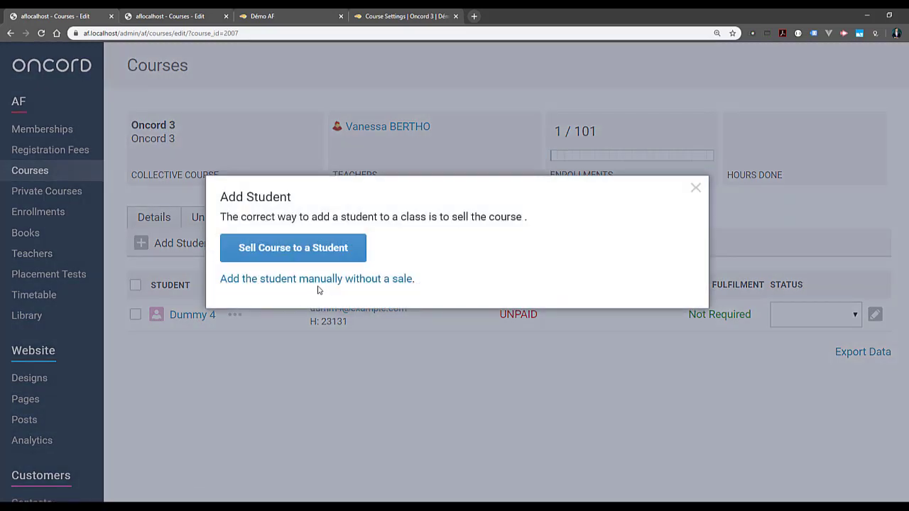
pyautogui.click(328, 279)
pyautogui.click(436, 306)
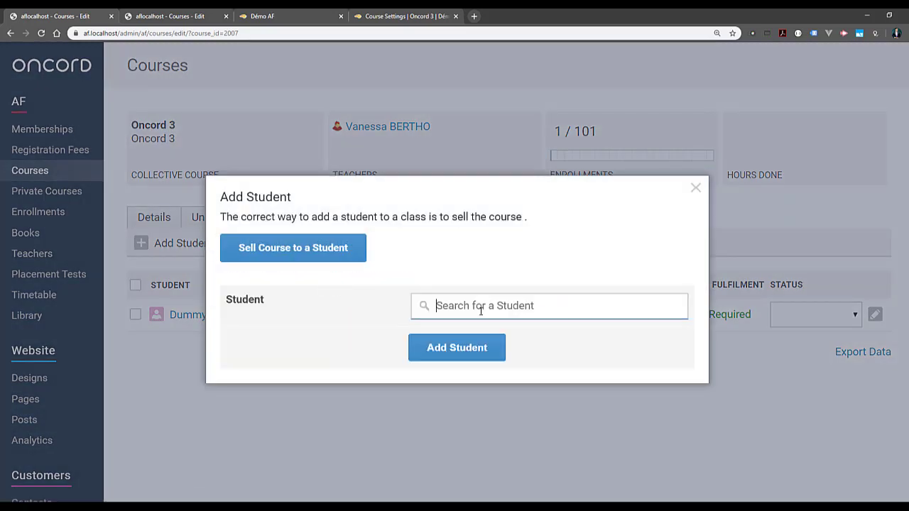
pyautogui.write('dummy')
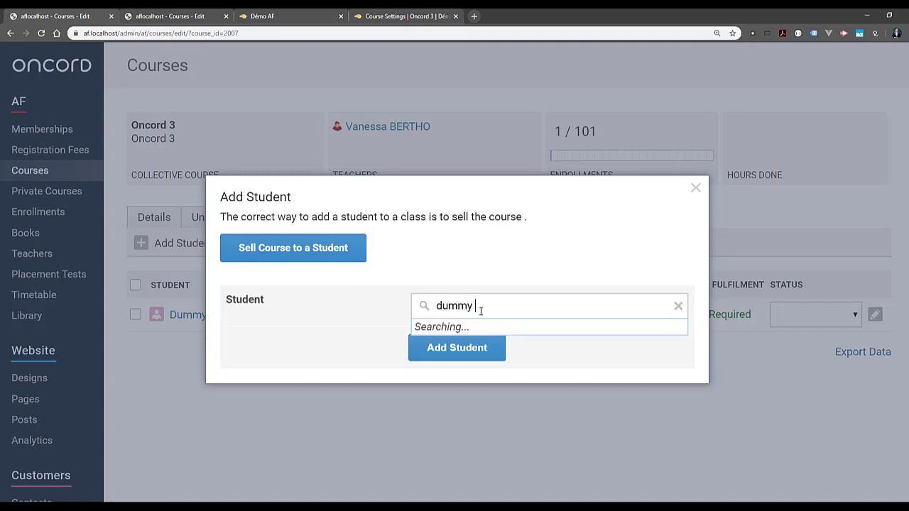
pyautogui.click(492, 329)
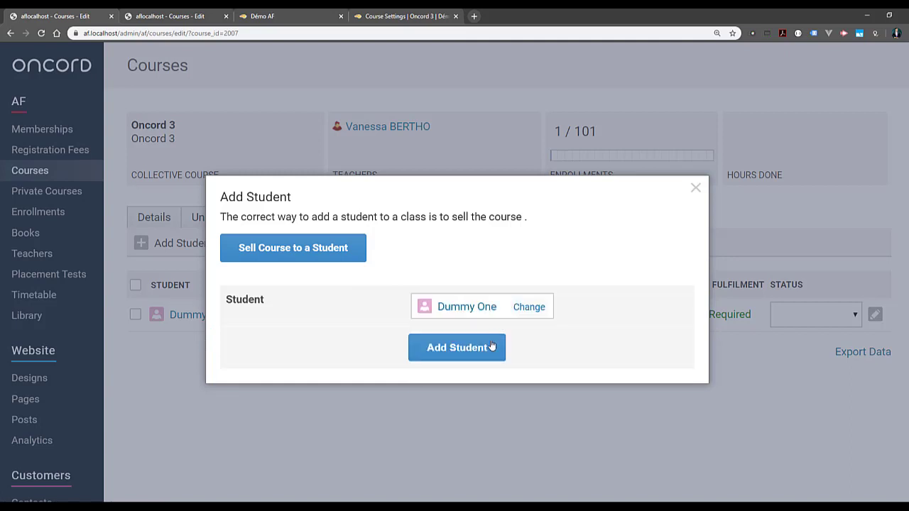
pyautogui.click(491, 347)
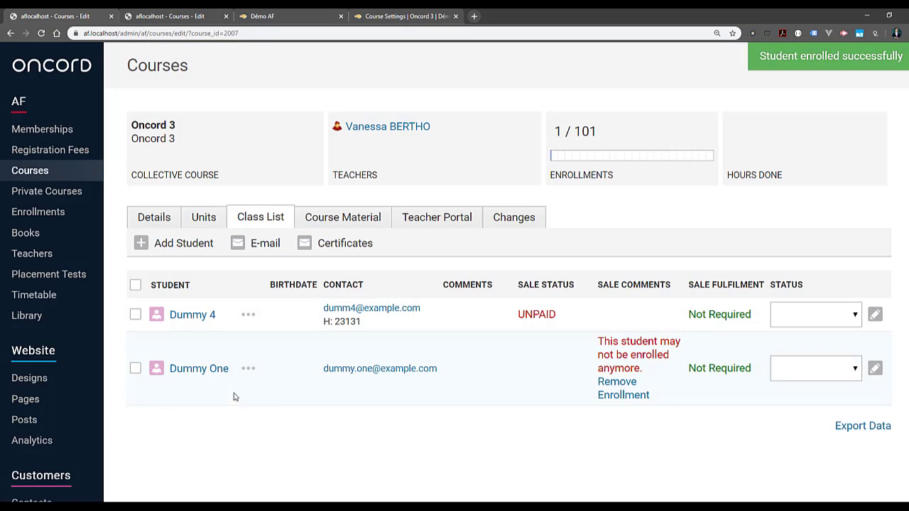
# Start a sale of the Oncord 3 course from its class list and select the second dummy student as the contact.
pyautogui.click(177, 243)
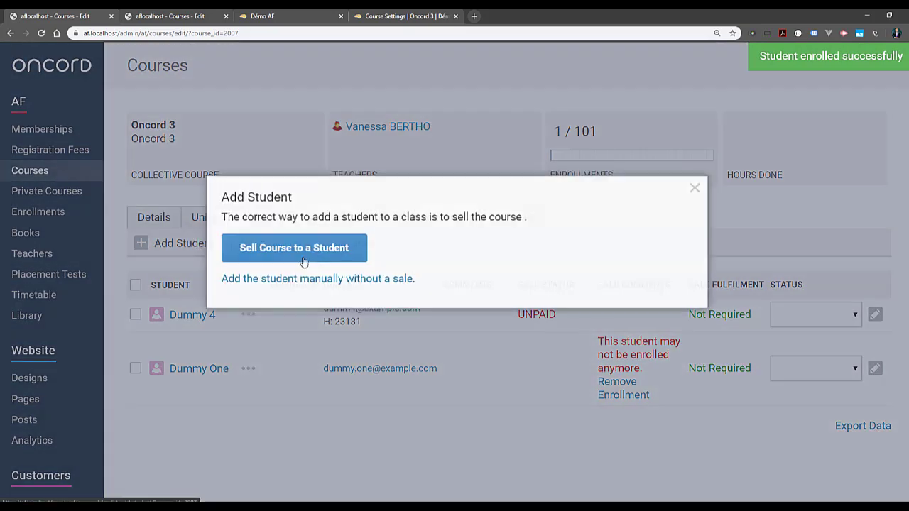
pyautogui.click(318, 260)
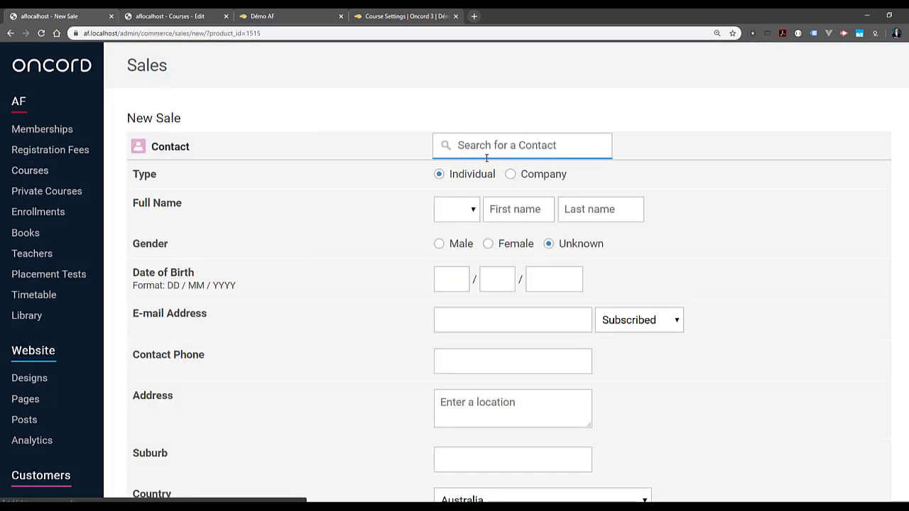
pyautogui.write('dummy two')
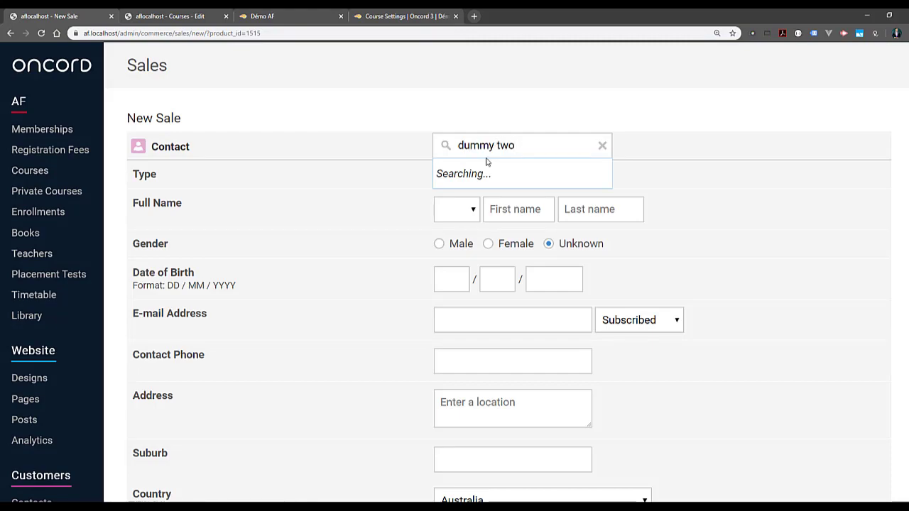
pyautogui.click(506, 174)
# Disable the customer e-mail for the sale, choose Cash as payment method, and confirm the order and cash receipt.
pyautogui.scroll(-10, 478, 205)
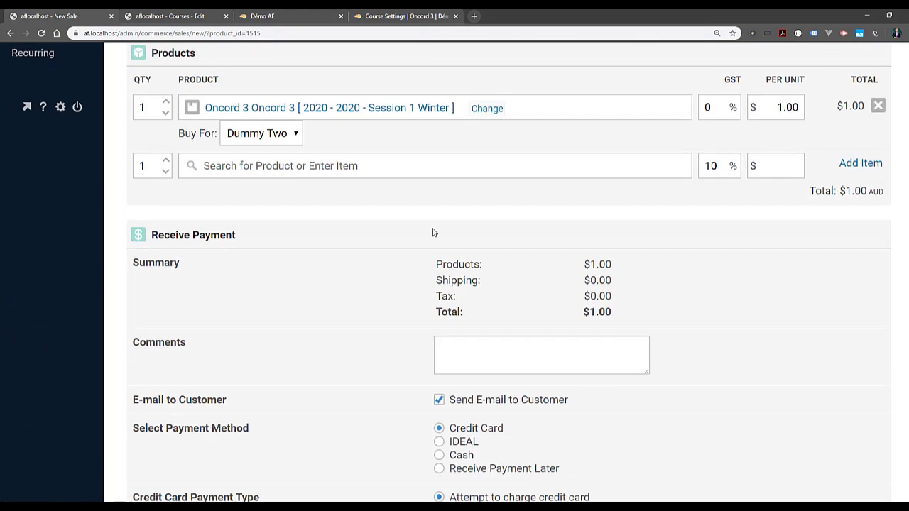
pyautogui.scroll(4, 443, 261)
pyautogui.scroll(-7, 419, 277)
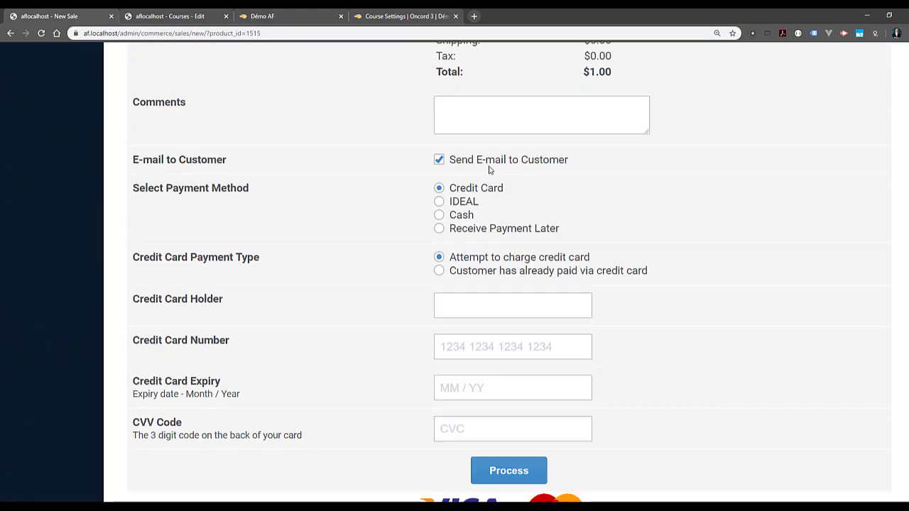
pyautogui.click(489, 162)
pyautogui.click(460, 215)
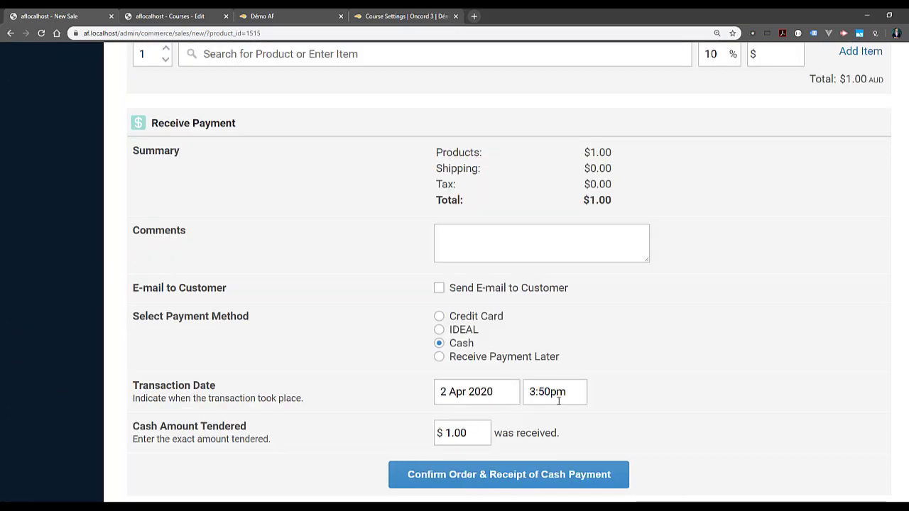
pyautogui.click(551, 486)
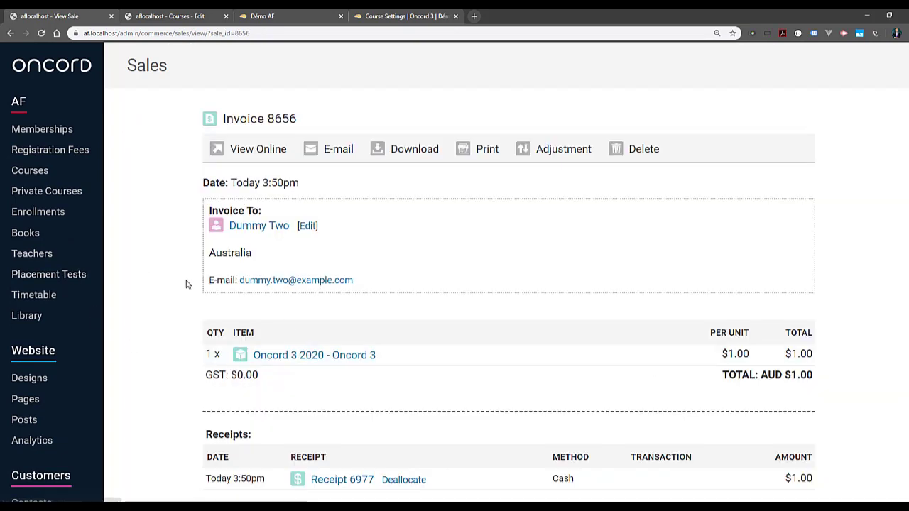
# Reopen the Oncord 3 course from the course list and check the added students in its class list.
pyautogui.click(29, 171)
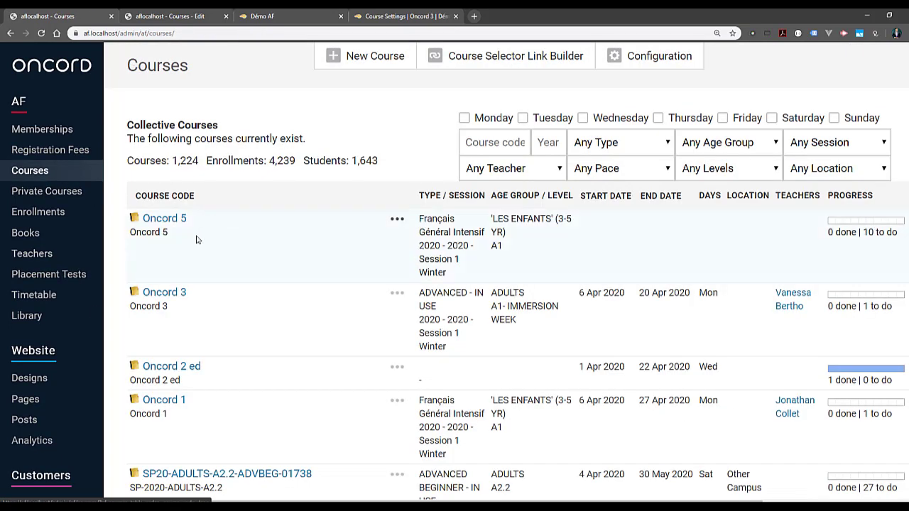
pyautogui.click(173, 293)
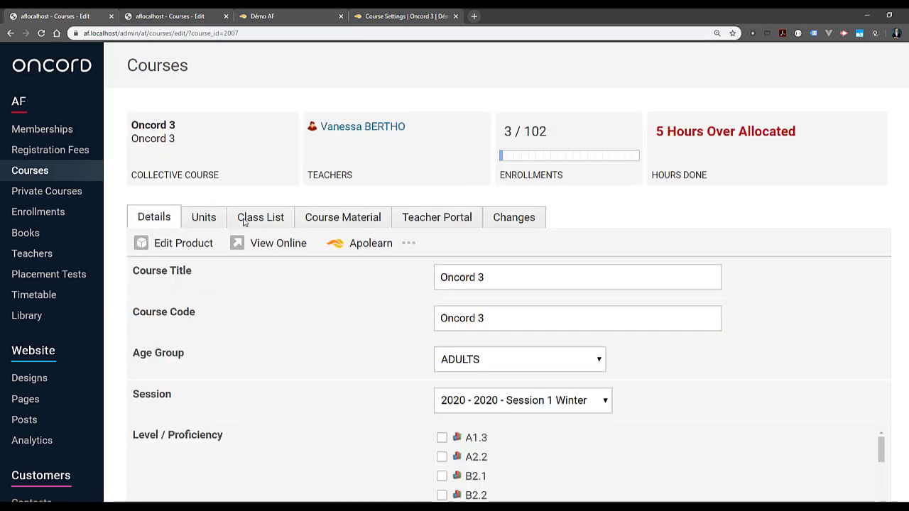
pyautogui.click(244, 220)
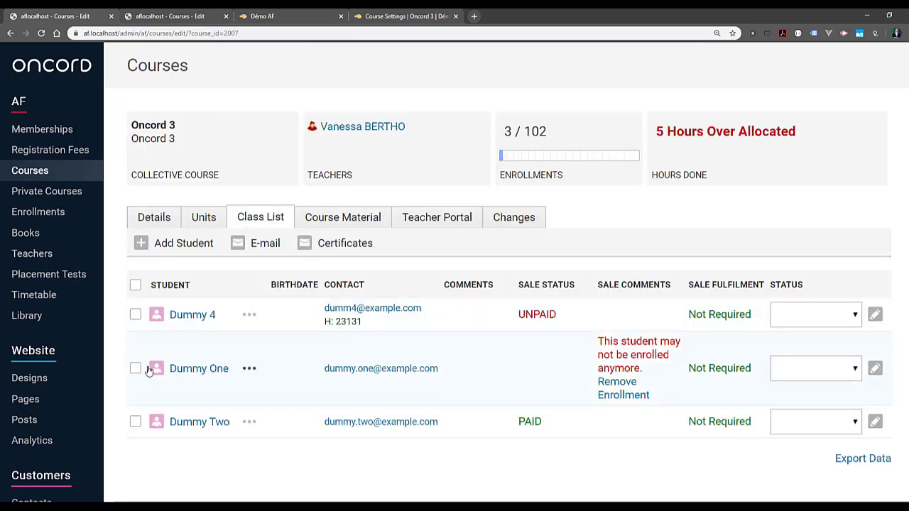
pyautogui.moveTo(121, 368); pyautogui.dragTo(306, 470)
pyautogui.click(307, 470)
# Return to Oncord 3's course details and sync the course with Apolearn.
pyautogui.click(161, 222)
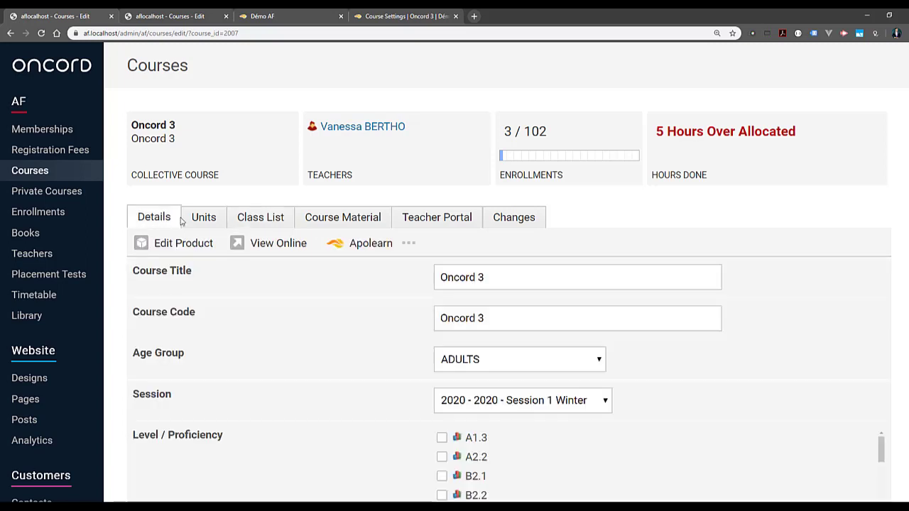
pyautogui.click(408, 242)
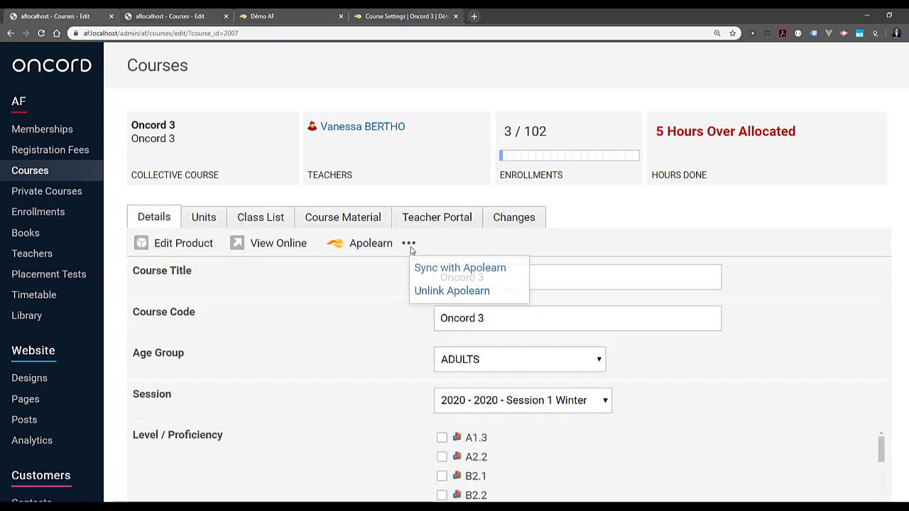
pyautogui.click(436, 272)
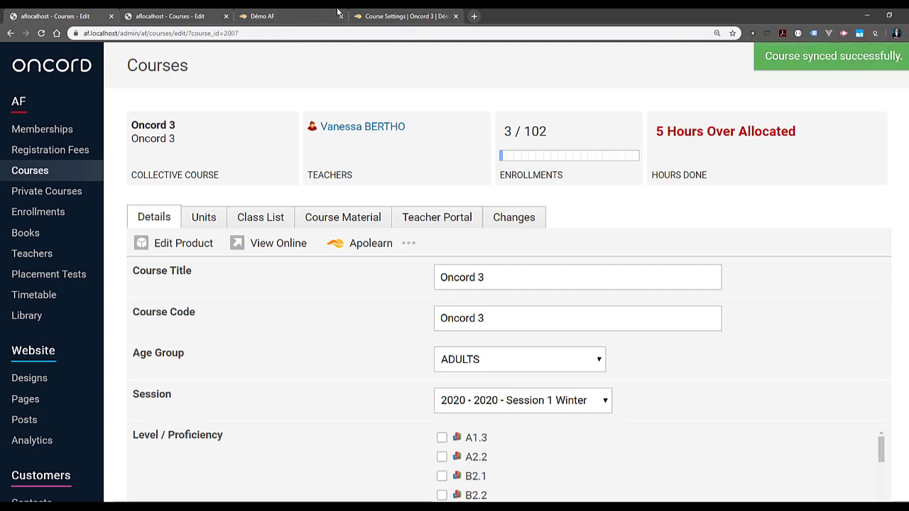
# Reopen the Oncord 3 course in Apolearn, close its old settings page, and check its dates, instructor and student list.
pyautogui.click(288, 15)
pyautogui.middleClick(87, 234)
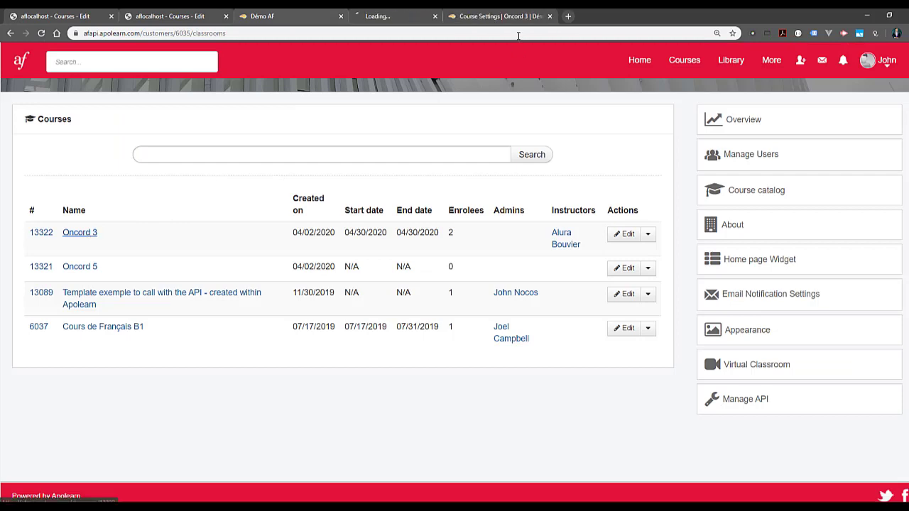
pyautogui.click(496, 16)
pyautogui.hotkey('ctrl', 'w')
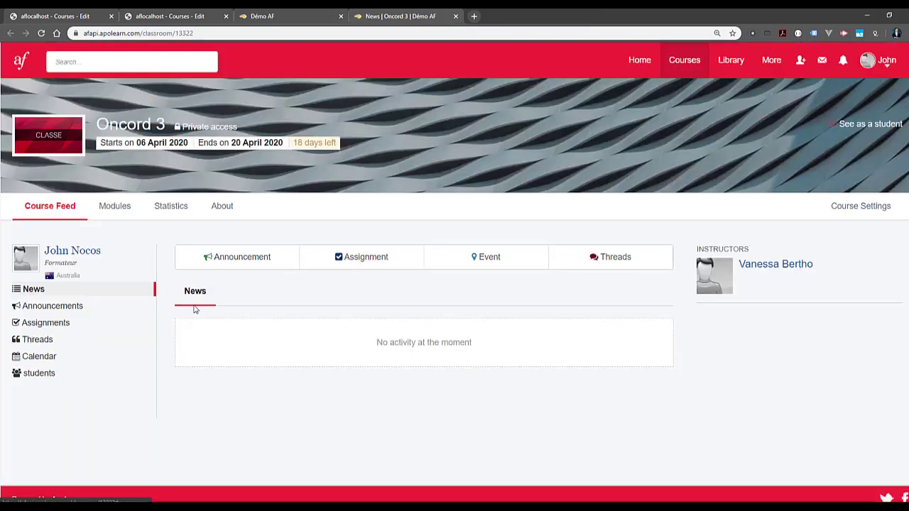
pyautogui.click(66, 380)
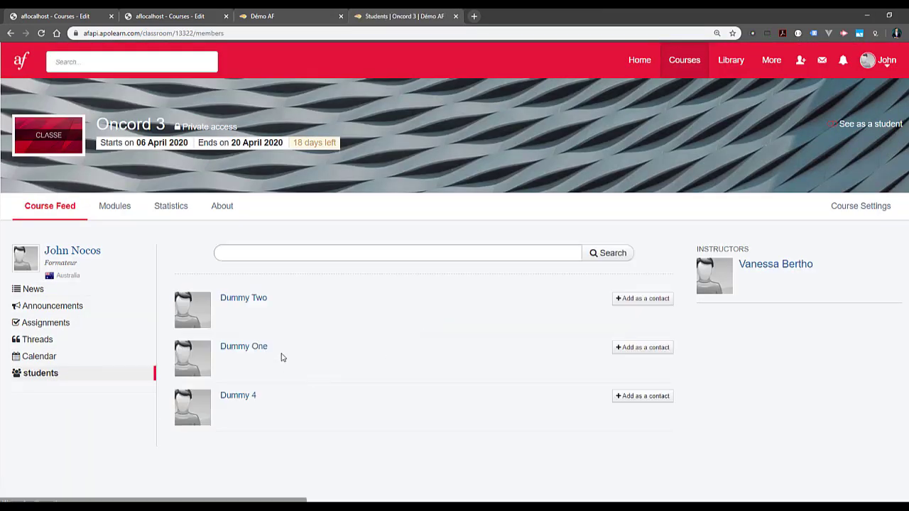
pyautogui.moveTo(183, 340); pyautogui.dragTo(292, 422)
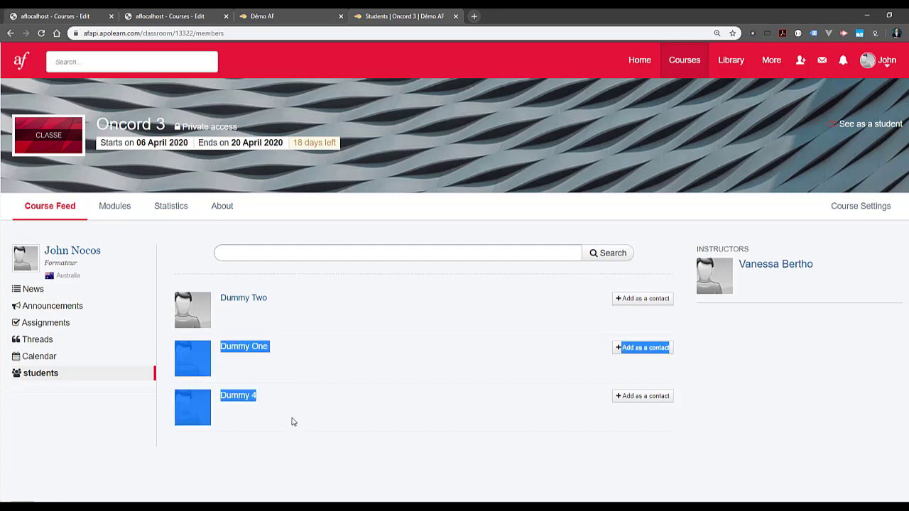
pyautogui.click(284, 351)
pyautogui.moveTo(284, 352); pyautogui.dragTo(203, 301)
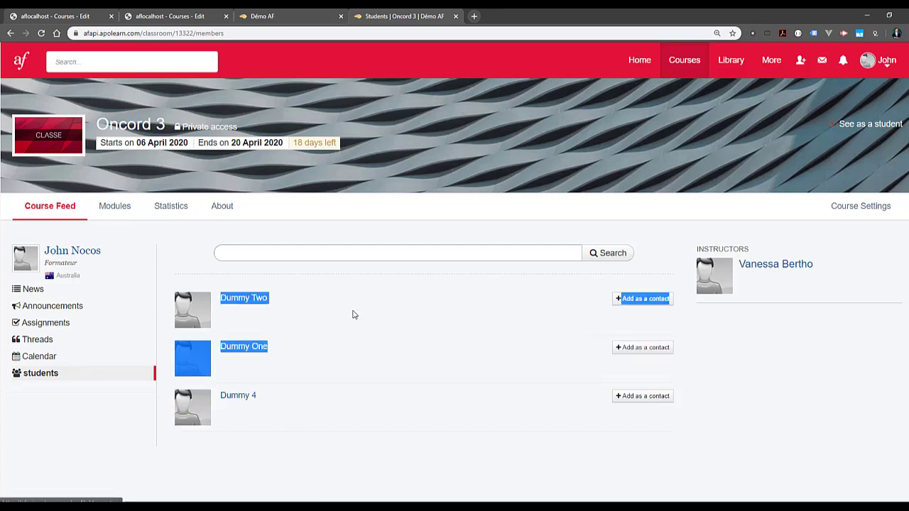
# Return to the Oncord 3 course's class list and delete the enrollment of the student flagged as possibly not enrolled anymore.
pyautogui.click(189, 17)
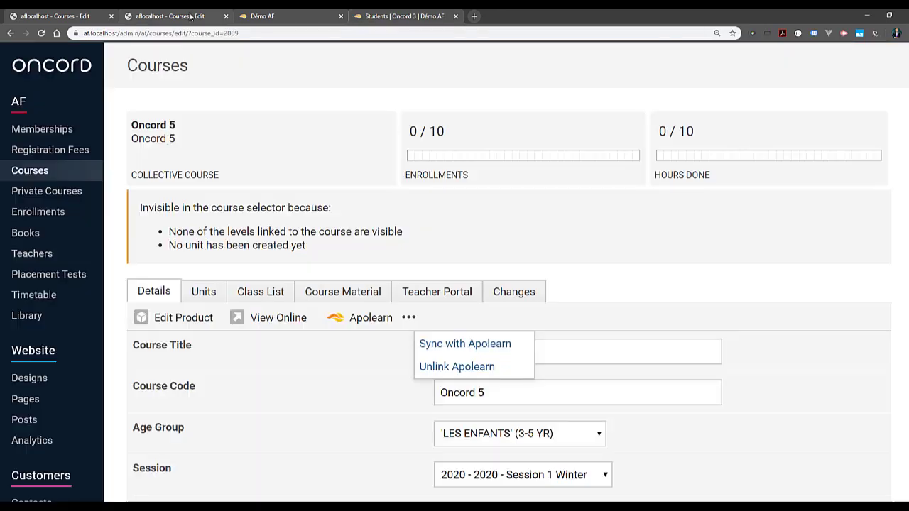
pyautogui.click(259, 294)
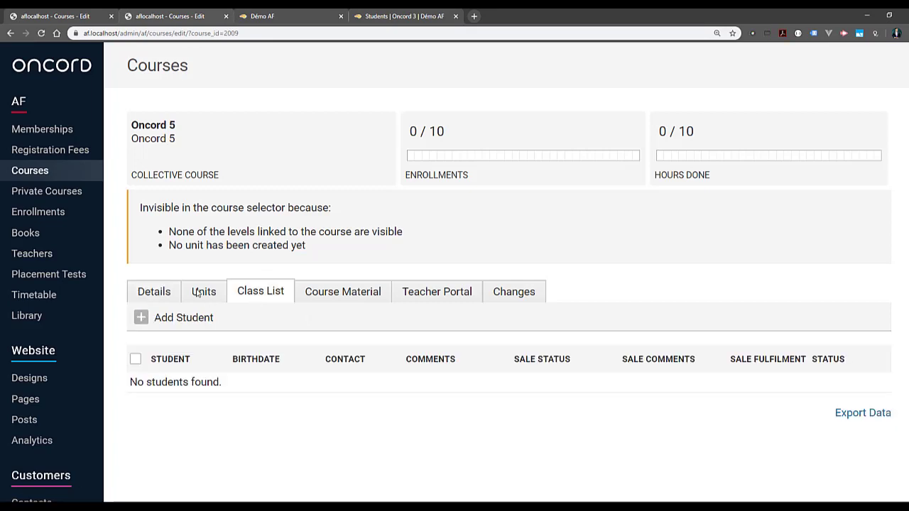
pyautogui.click(69, 19)
pyautogui.click(260, 217)
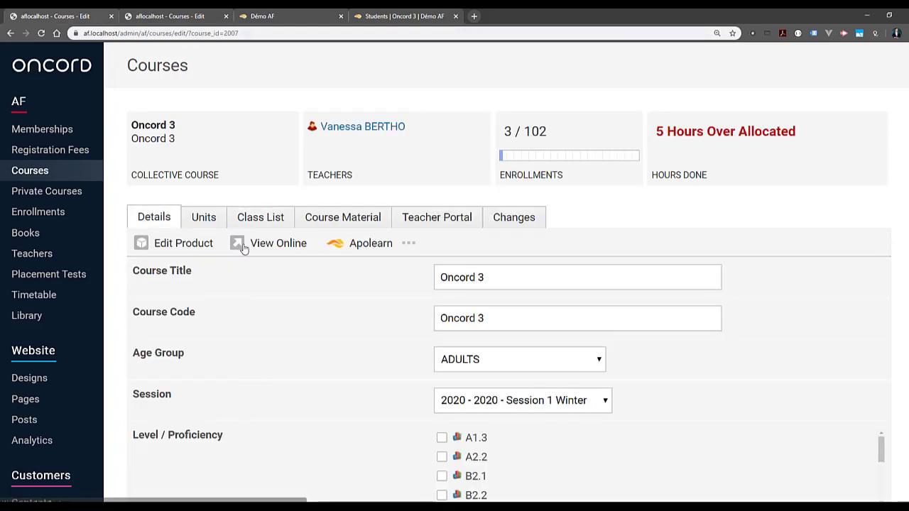
pyautogui.click(260, 218)
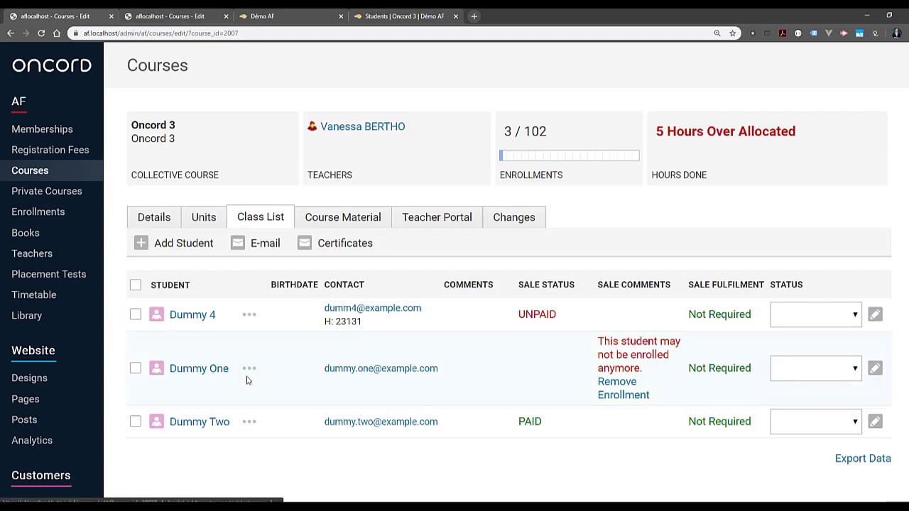
pyautogui.click(249, 368)
pyautogui.click(156, 490)
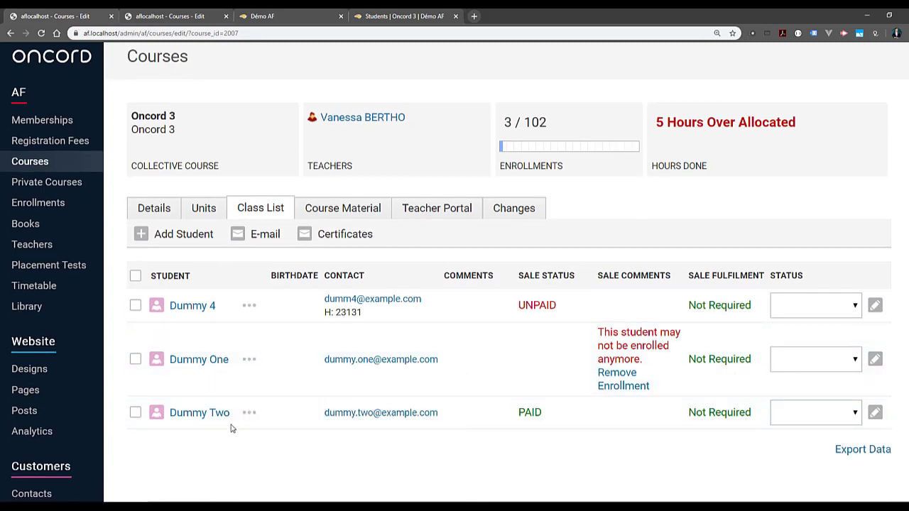
pyautogui.click(249, 359)
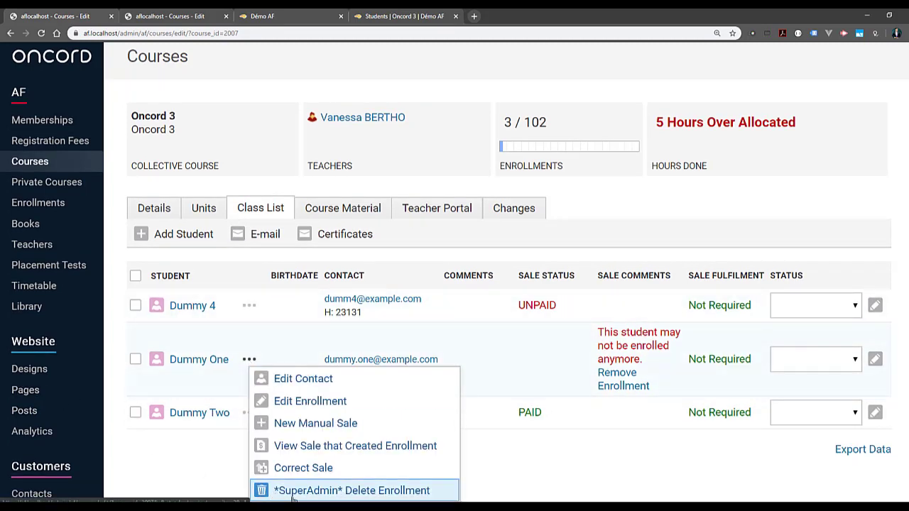
pyautogui.click(332, 490)
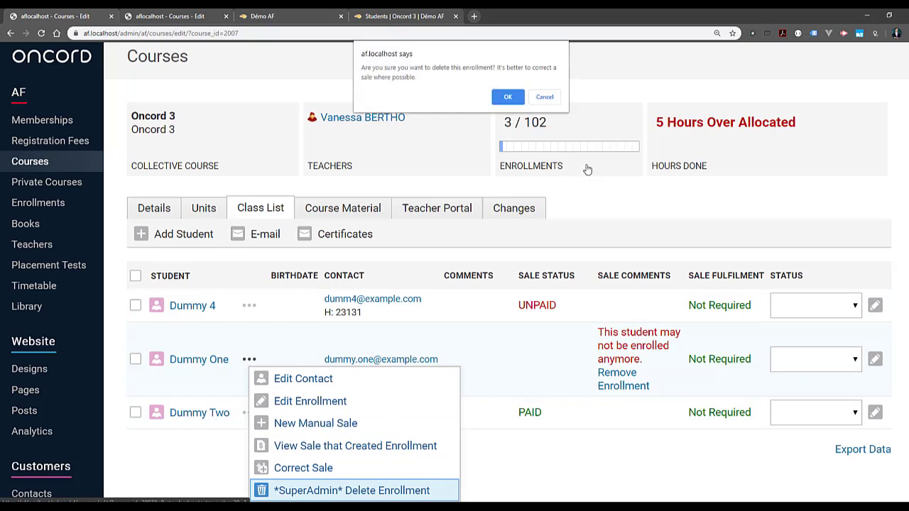
pyautogui.click(510, 97)
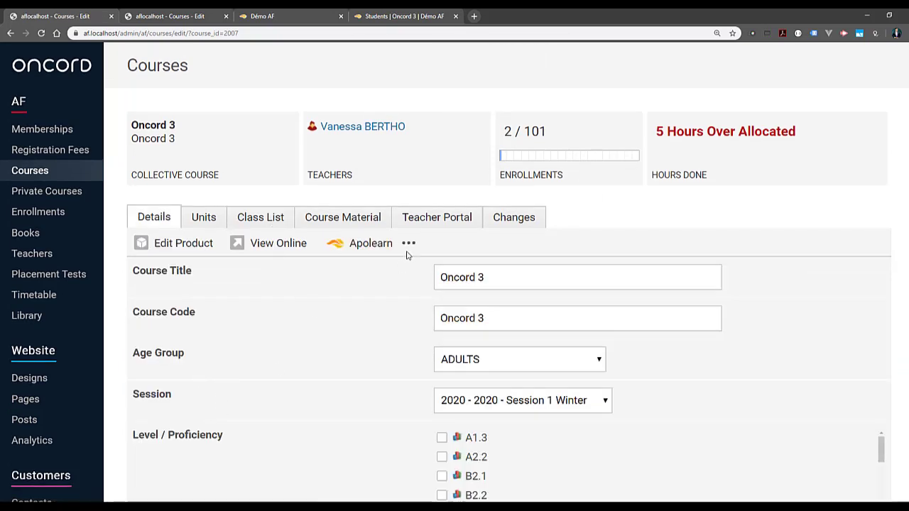
# Sync the Oncord 3 course with Apolearn, reopen it in Apolearn and check its student list.
pyautogui.click(408, 245)
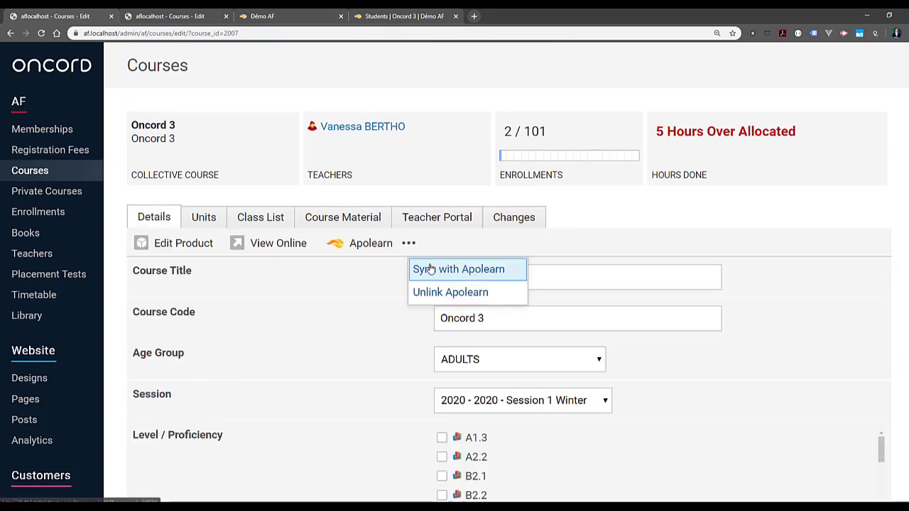
pyautogui.click(422, 266)
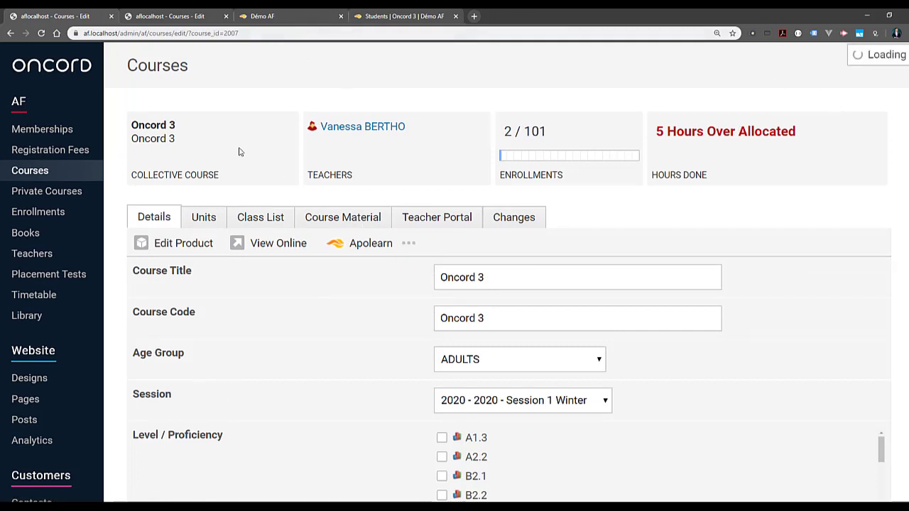
pyautogui.click(295, 19)
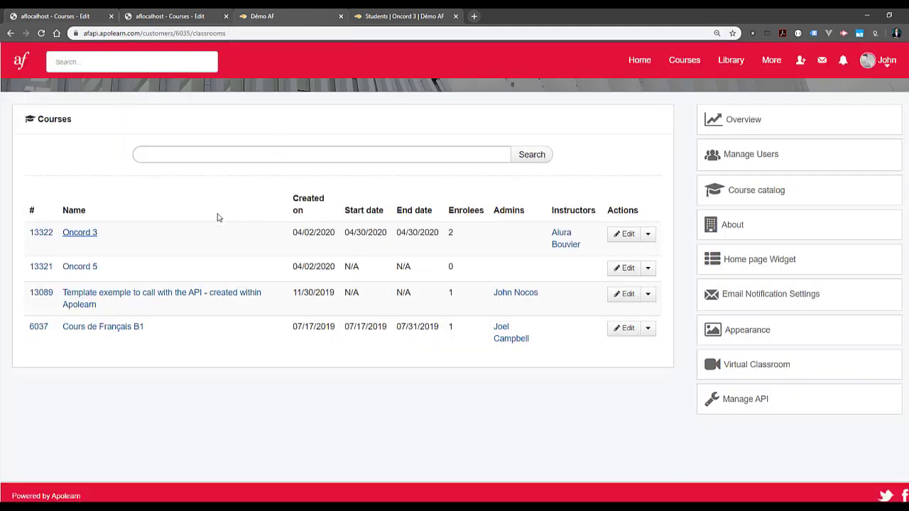
pyautogui.click(96, 238)
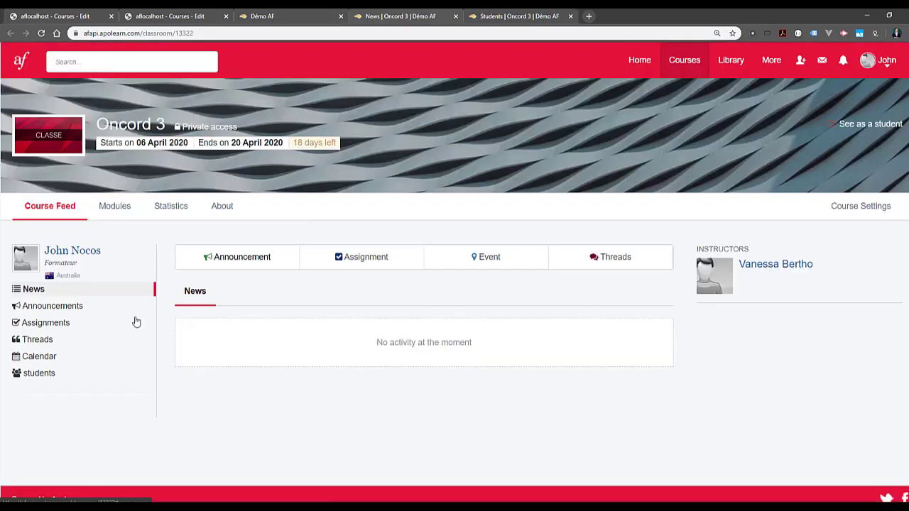
pyautogui.click(66, 377)
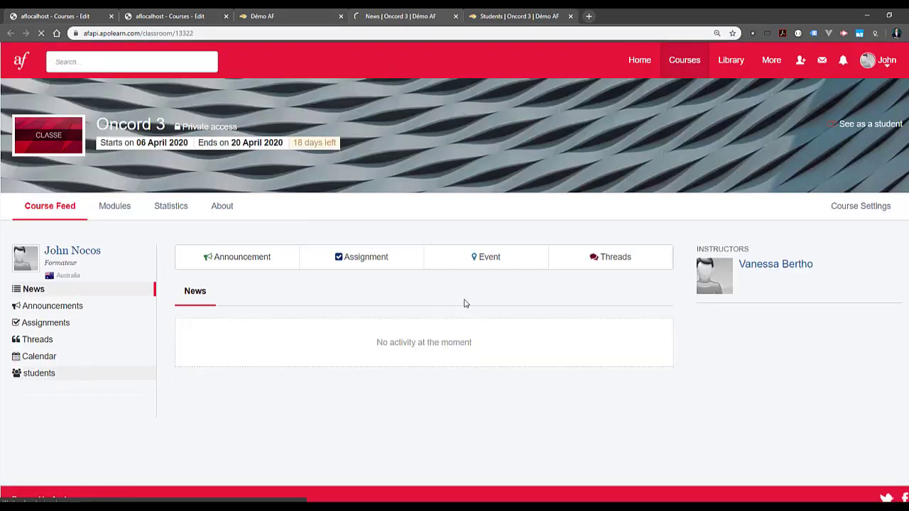
pyautogui.moveTo(221, 298); pyautogui.dragTo(306, 367)
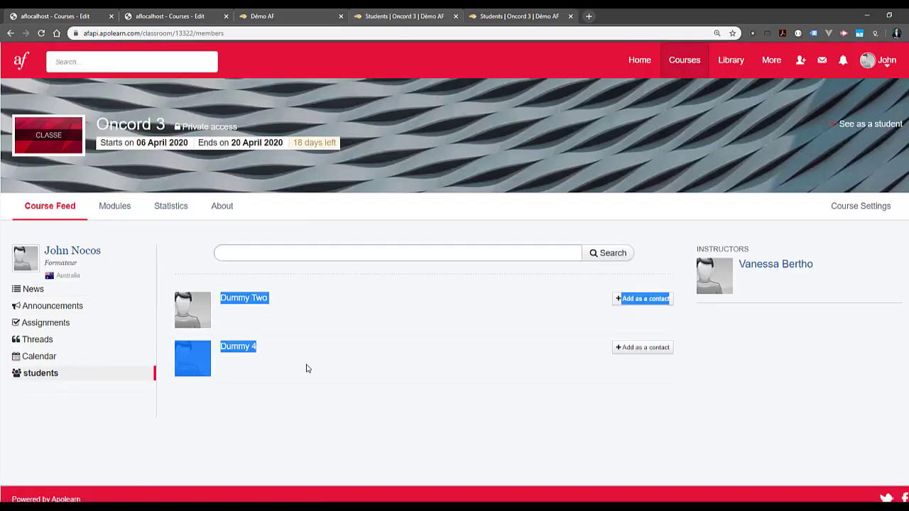
pyautogui.click(370, 374)
# Switch back to Oncord, open the Apps settings, and review Apolearn's manual synchronisation dialog before closing it without synchronising.
pyautogui.click(86, 19)
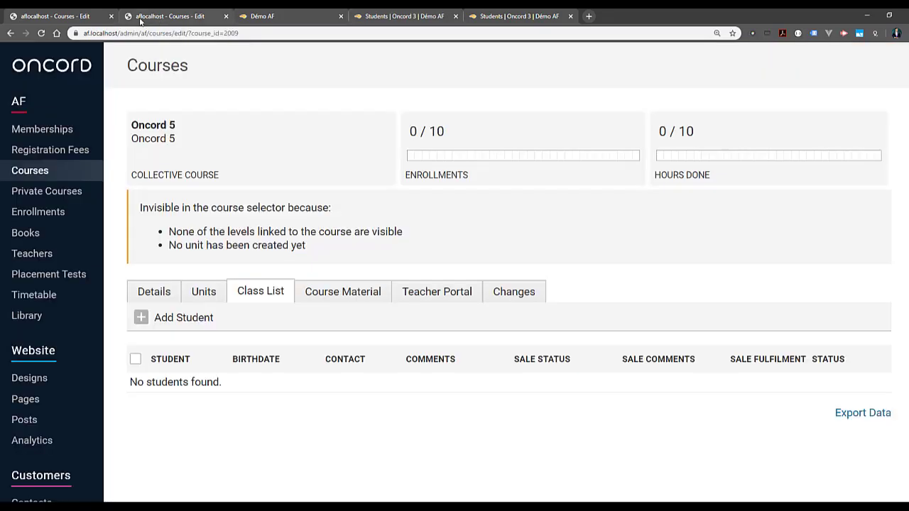
pyautogui.scroll(-3, 228, 192)
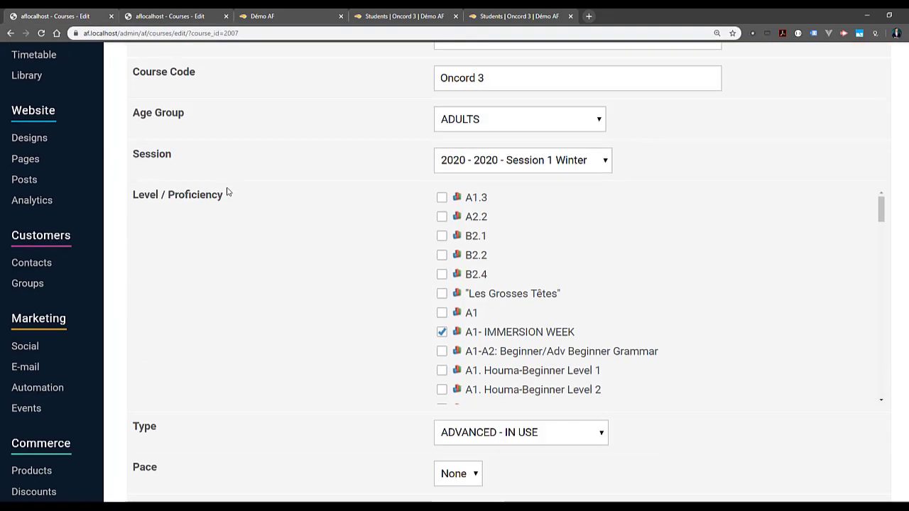
pyautogui.scroll(-2, 228, 193)
pyautogui.scroll(5, 227, 193)
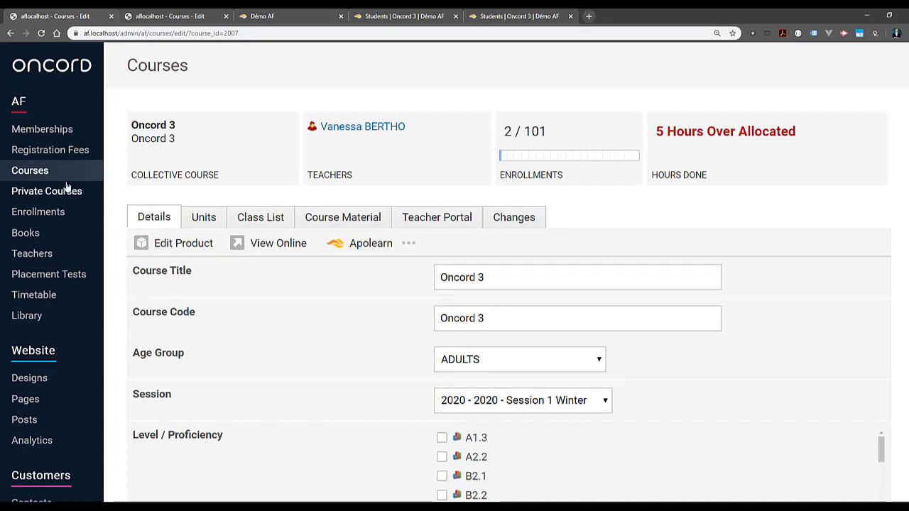
pyautogui.scroll(-5, 67, 185)
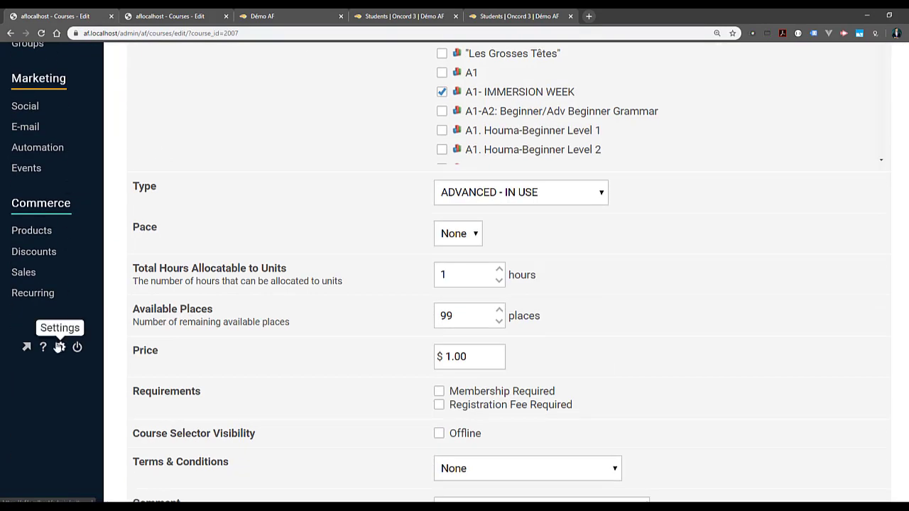
pyautogui.click(59, 347)
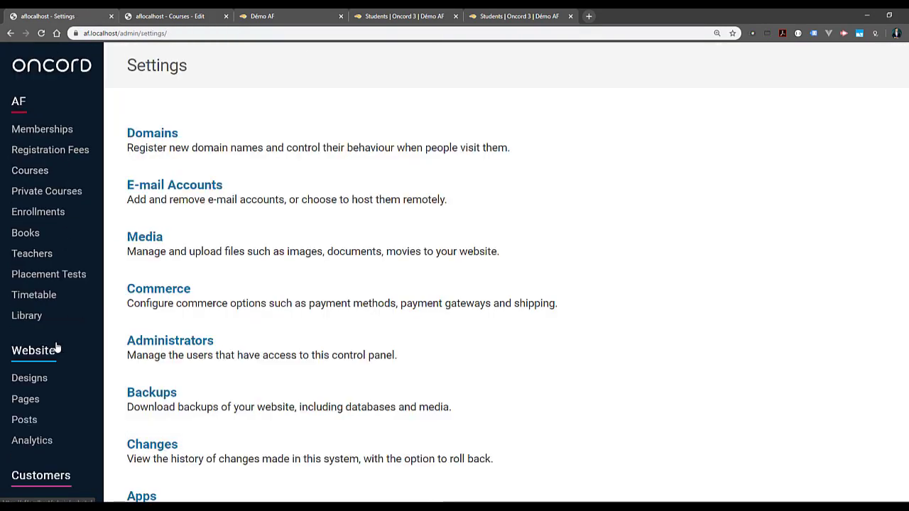
pyautogui.click(149, 498)
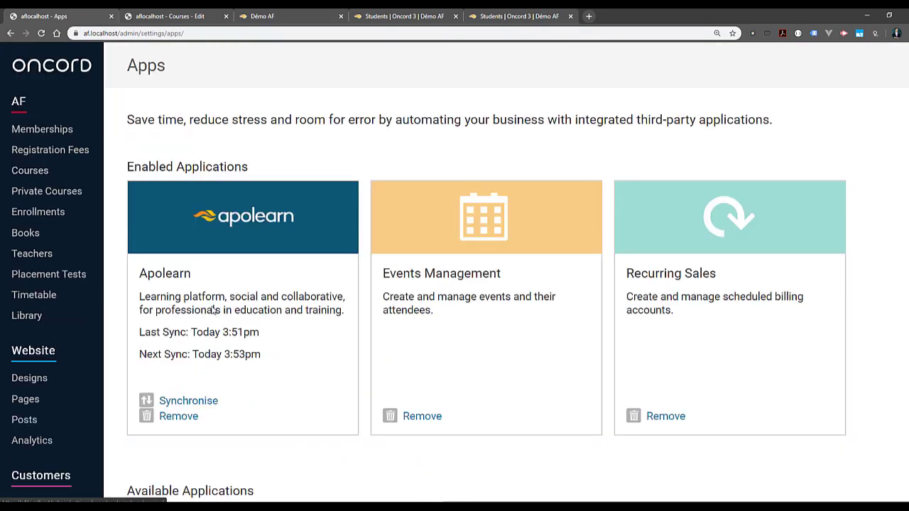
pyautogui.click(189, 402)
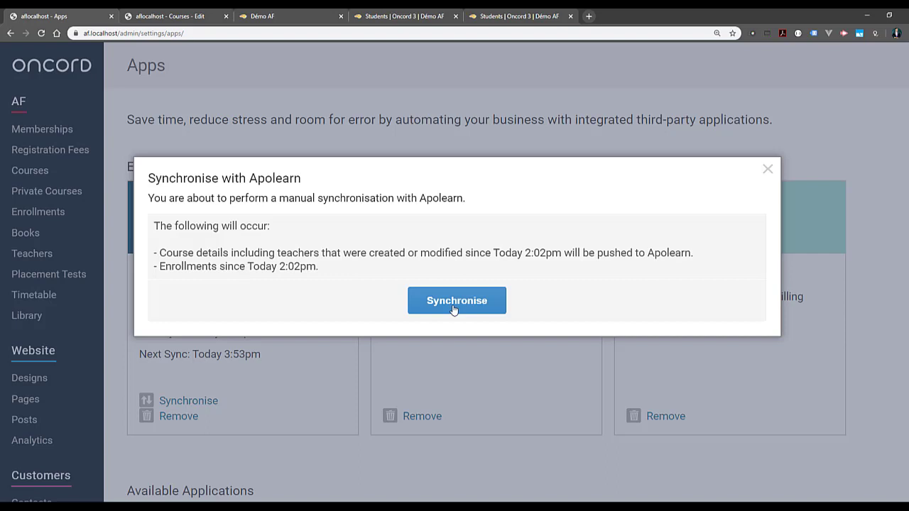
pyautogui.click(510, 119)
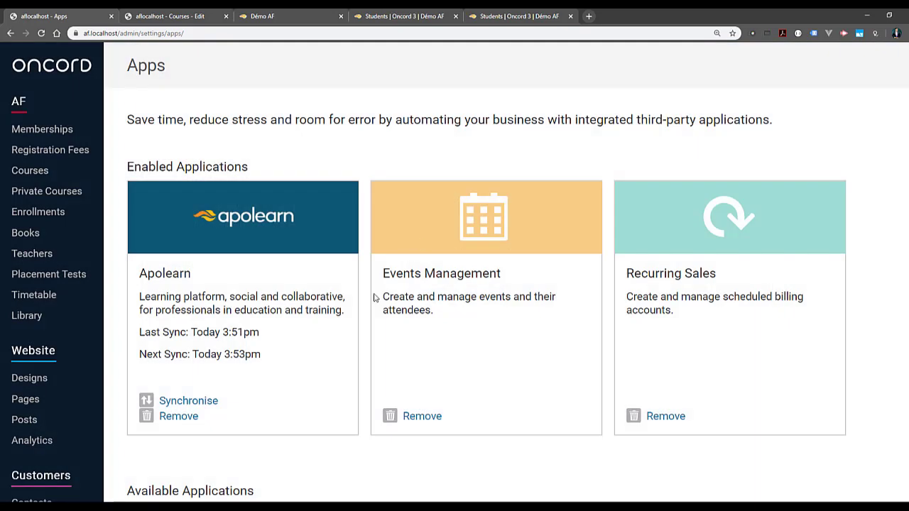
# Check the last and next sync times of the enabled Apolearn application.
pyautogui.moveTo(134, 332); pyautogui.dragTo(267, 355)
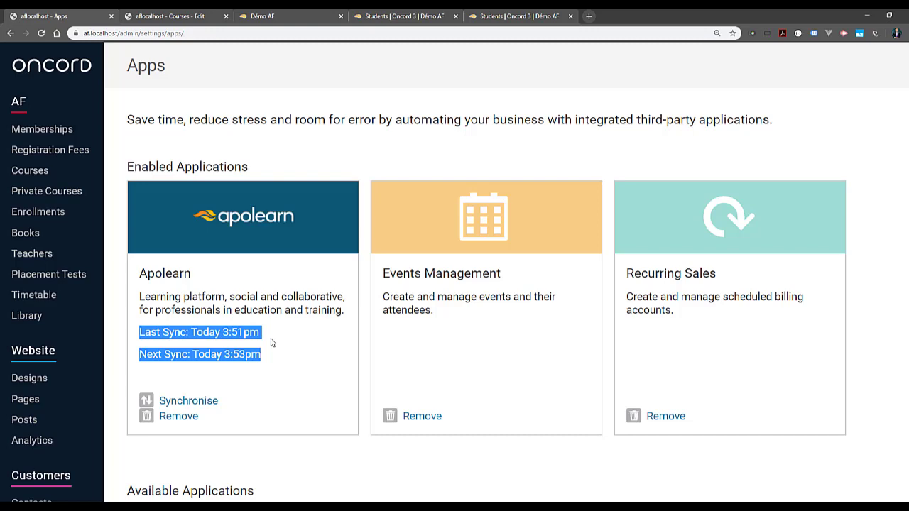
pyautogui.moveTo(284, 353); pyautogui.dragTo(146, 332)
pyautogui.click(117, 242)
# Reopen the Oncord 3 course from the course list and look over its details.
pyautogui.click(42, 171)
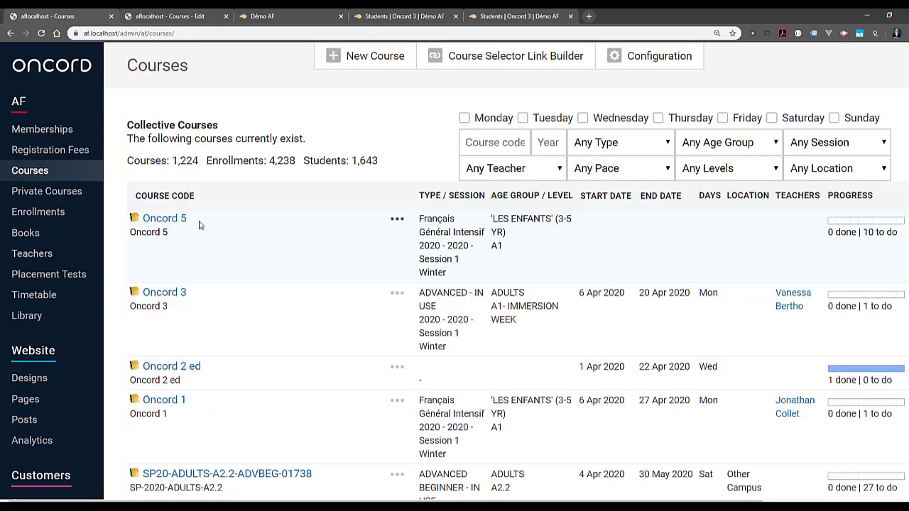
pyautogui.click(178, 292)
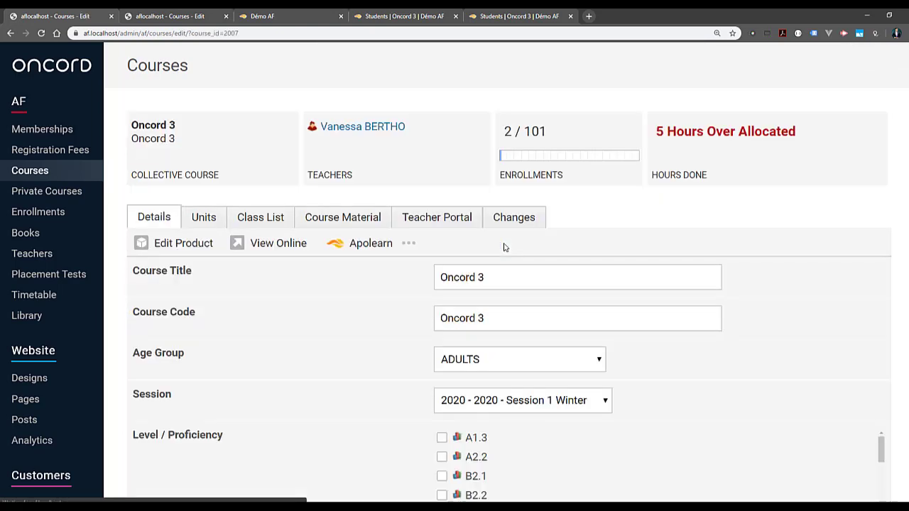
pyautogui.click(313, 220)
pyautogui.click(201, 217)
pyautogui.click(169, 216)
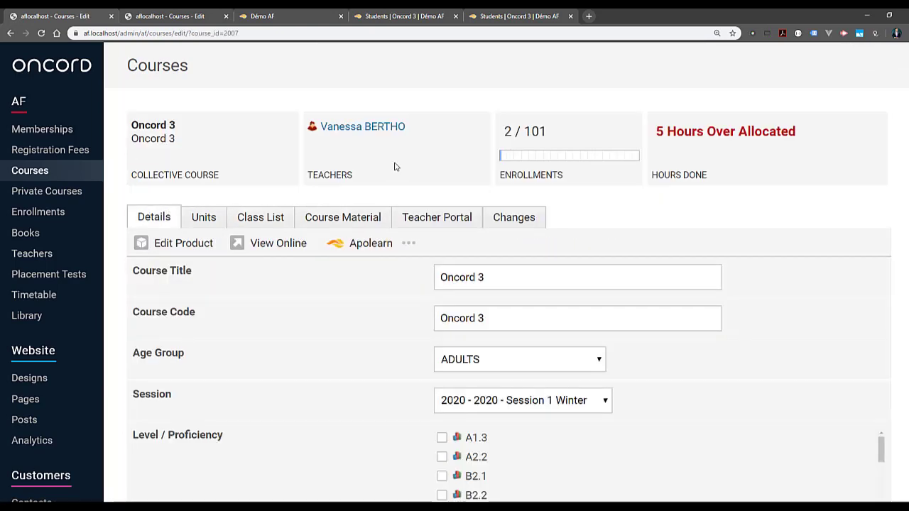
pyautogui.scroll(-10, 498, 284)
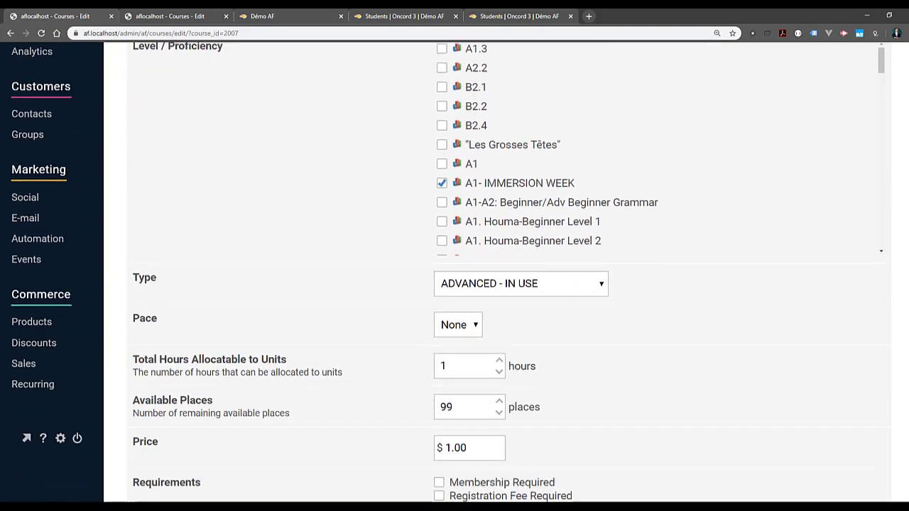
pyautogui.scroll(3, 497, 284)
pyautogui.scroll(6, 689, 213)
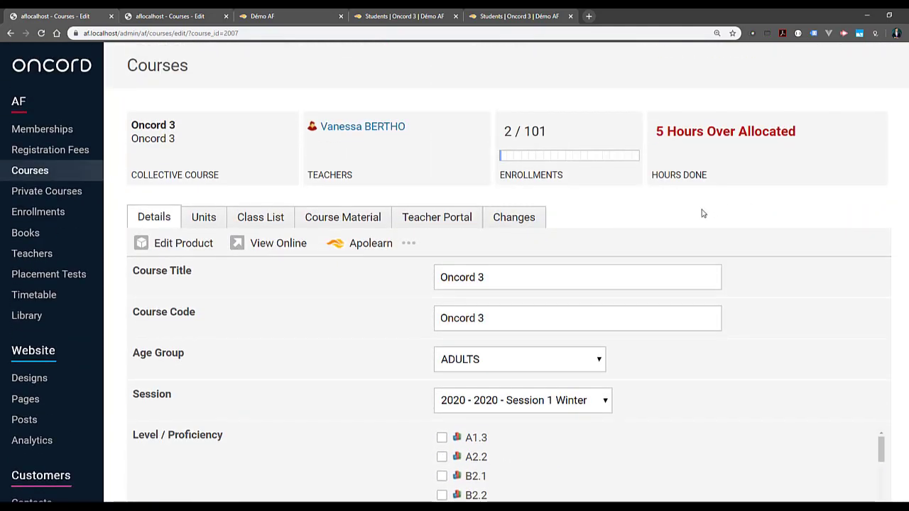